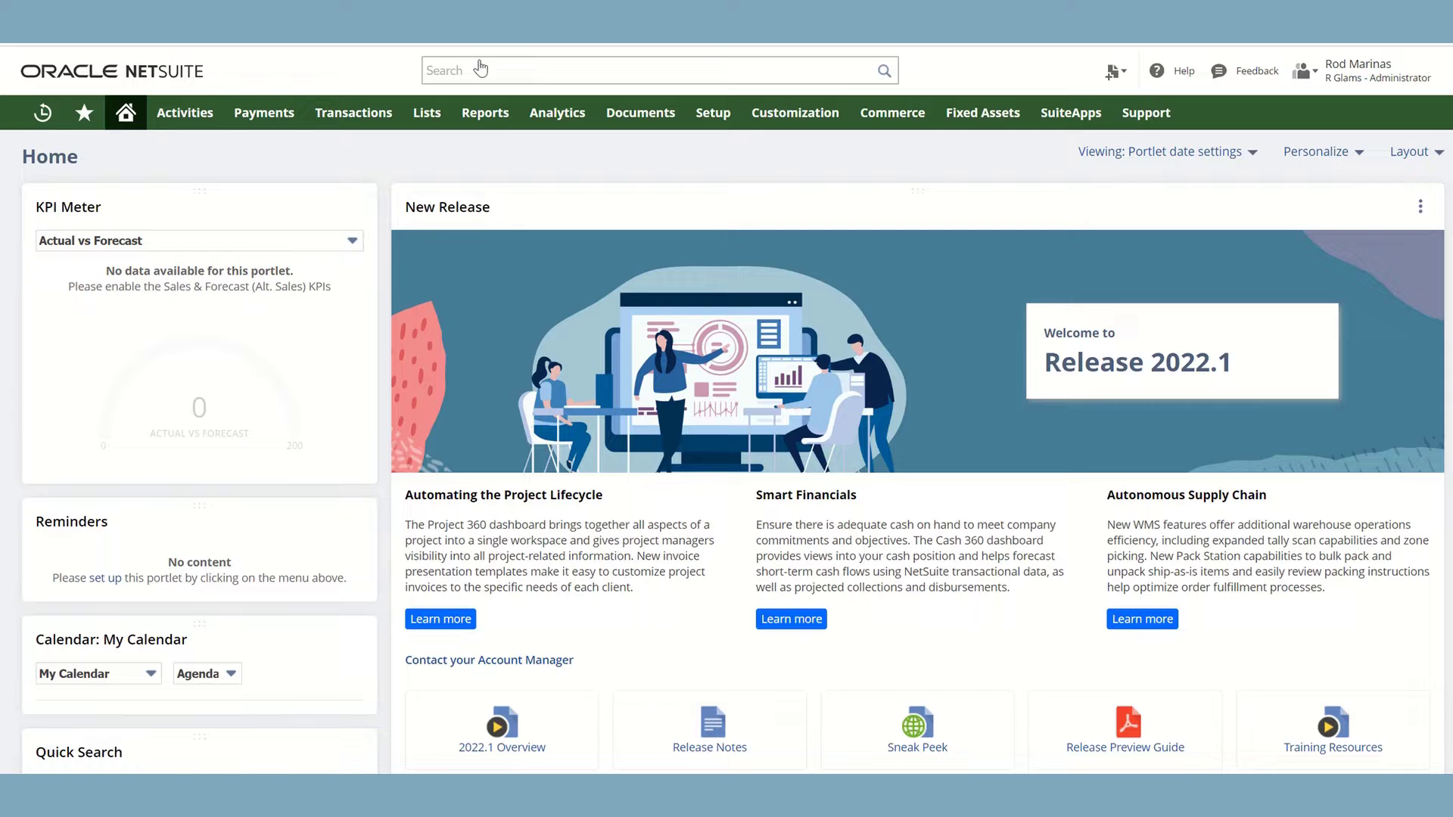
Go through the Customization > Forms menu toward Advanced PDF/HTML Templates.
{"action": "mouse_move", "coordinate": [745, 111]}
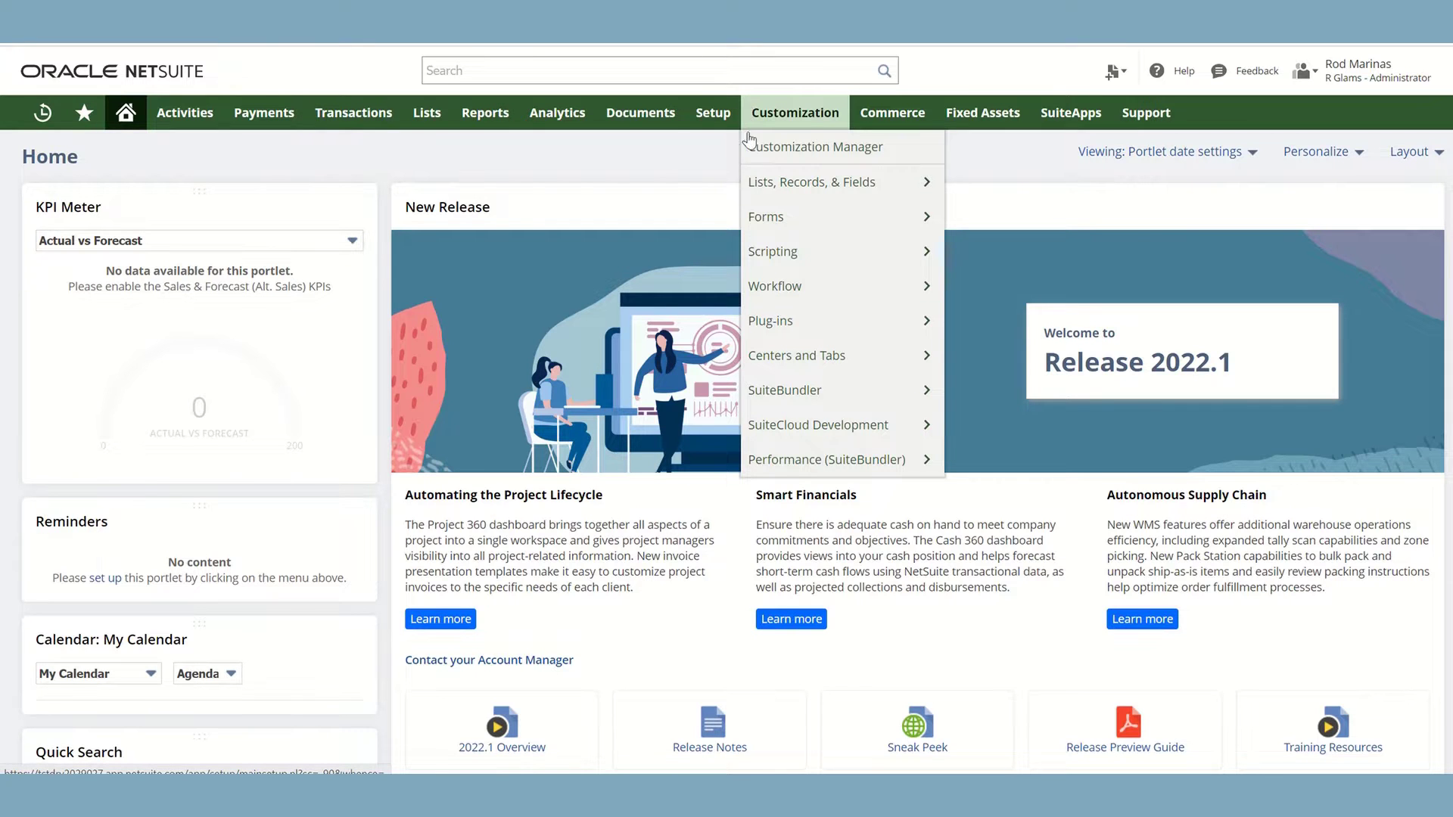
{"action": "mouse_move", "coordinate": [760, 213]}
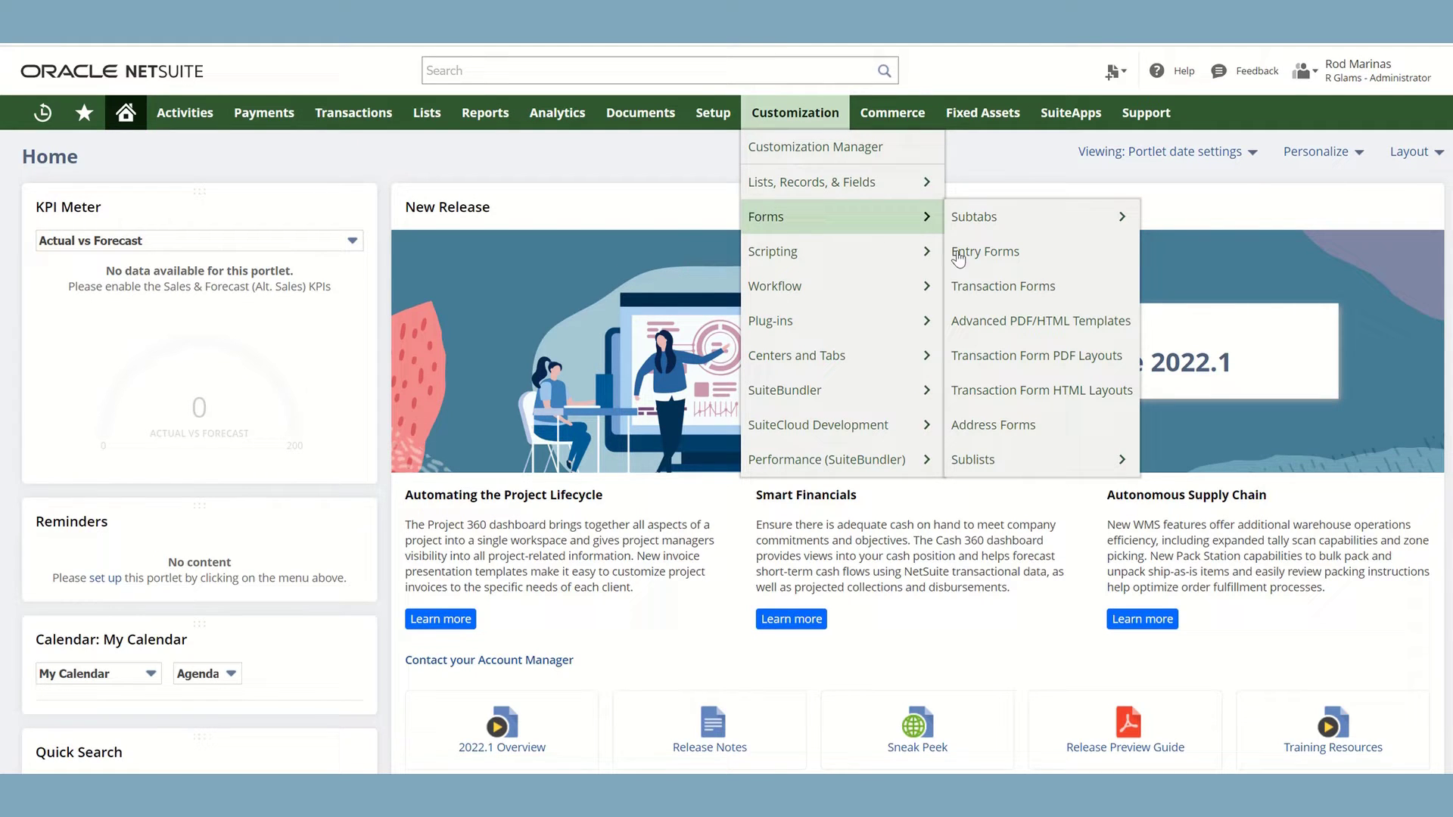
Open the Advanced PDF/HTML Templates list and scroll down to the Invoice templates.
{"action": "left_click", "coordinate": [1009, 321]}
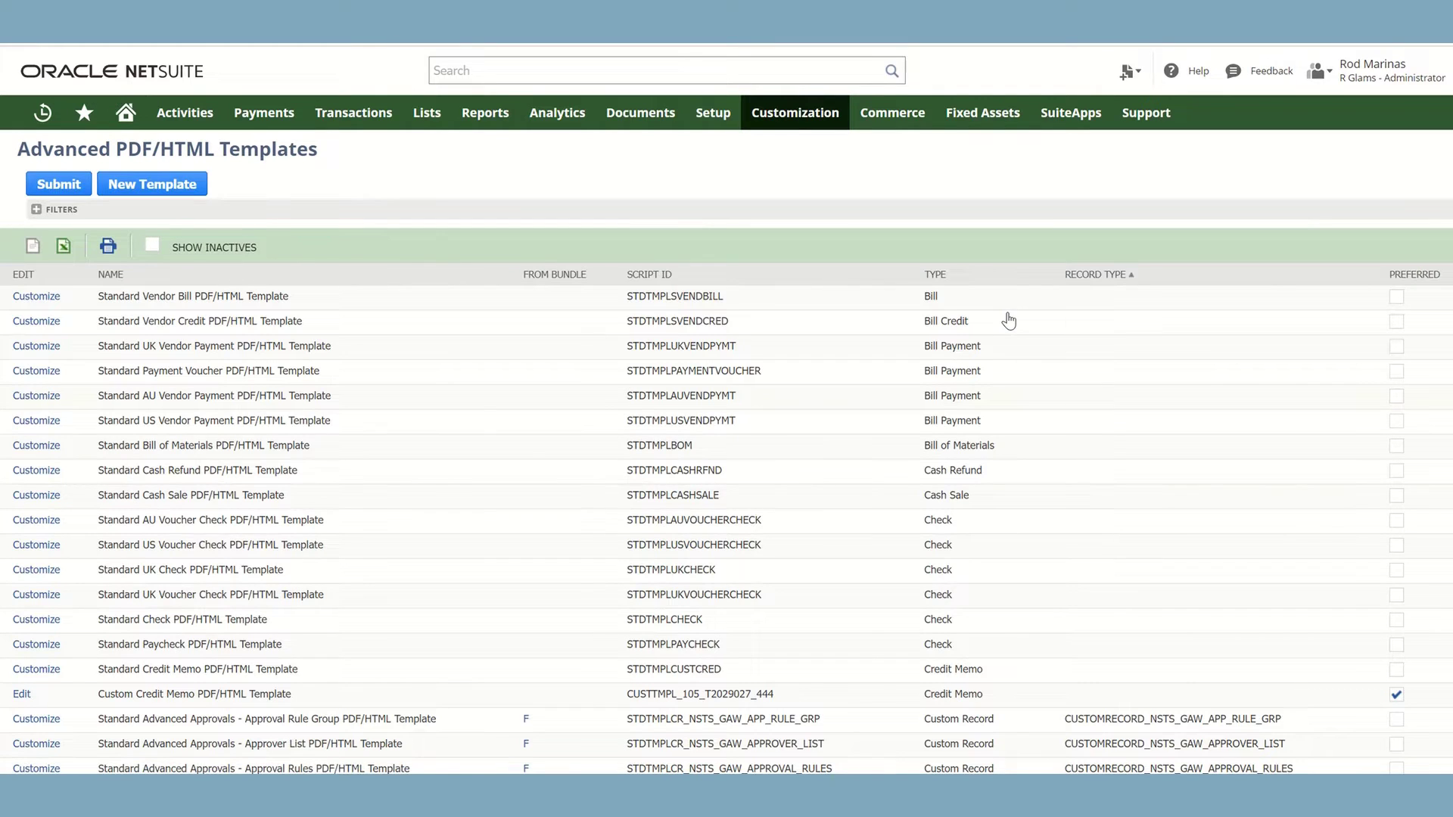
{"action": "scroll", "coordinate": [436, 486], "scroll_direction": "down", "scroll_amount": 12}
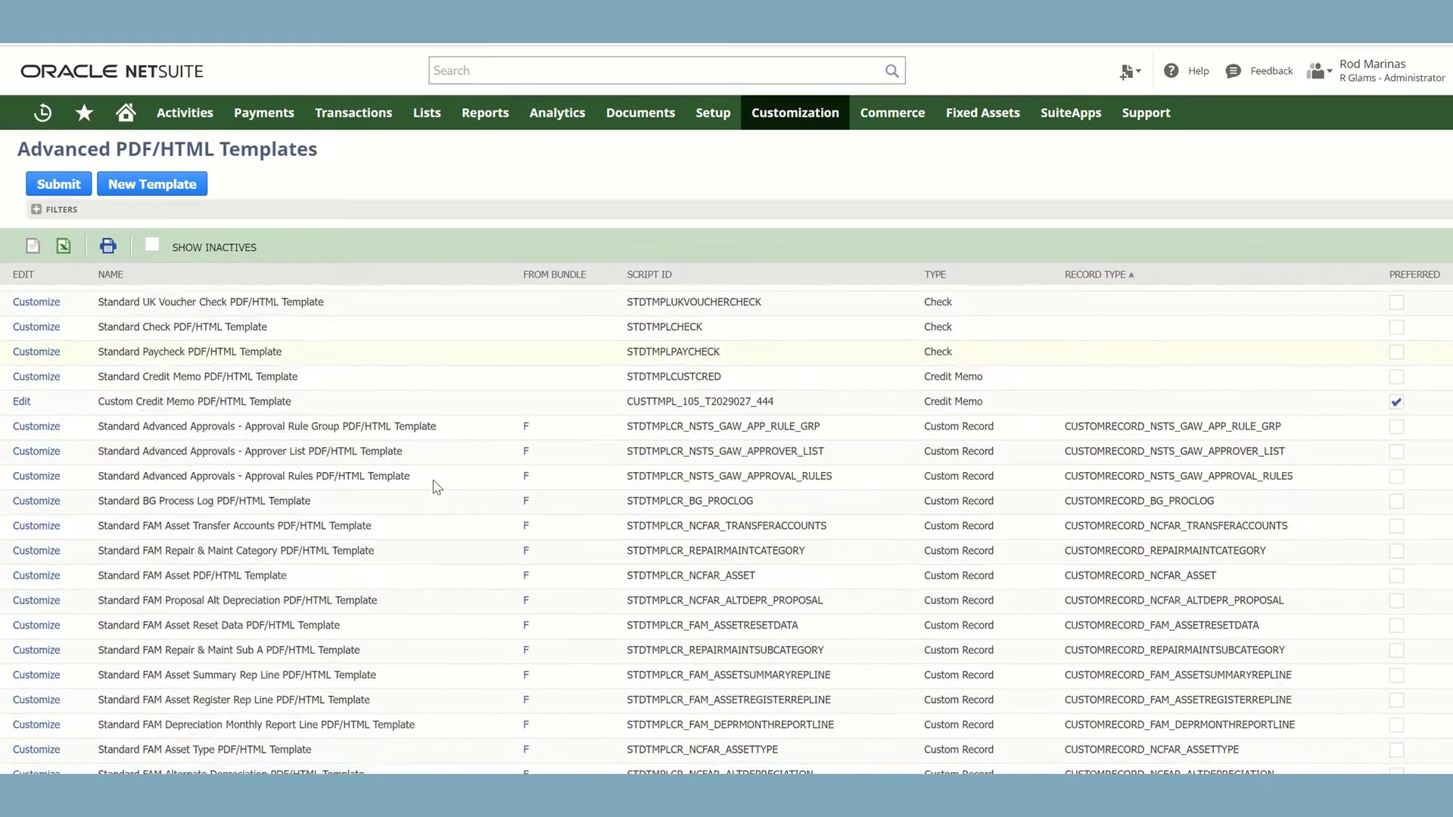
{"action": "scroll", "coordinate": [437, 486], "scroll_direction": "down", "scroll_amount": 12}
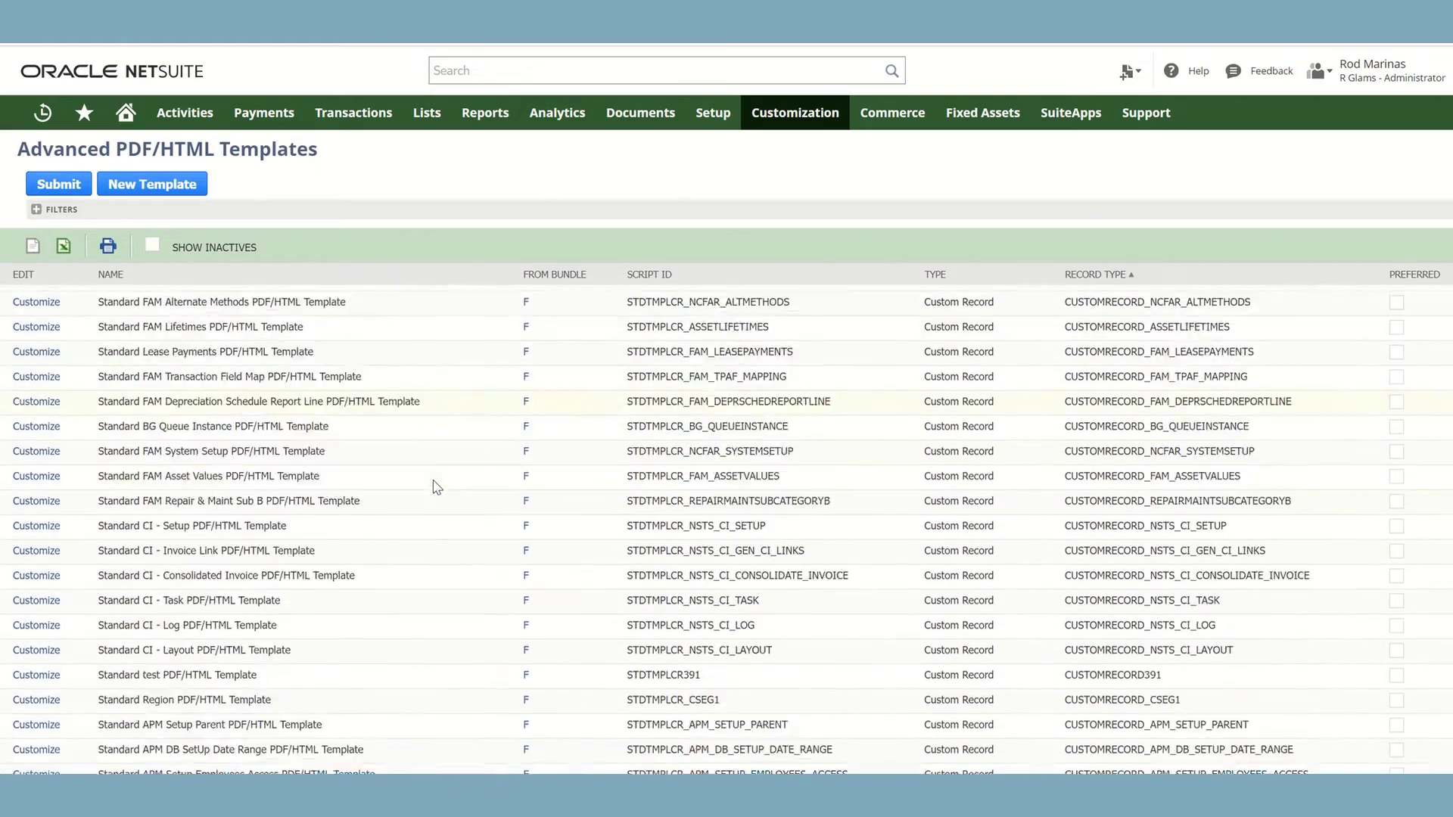
{"action": "scroll", "coordinate": [437, 486], "scroll_direction": "down", "scroll_amount": 8}
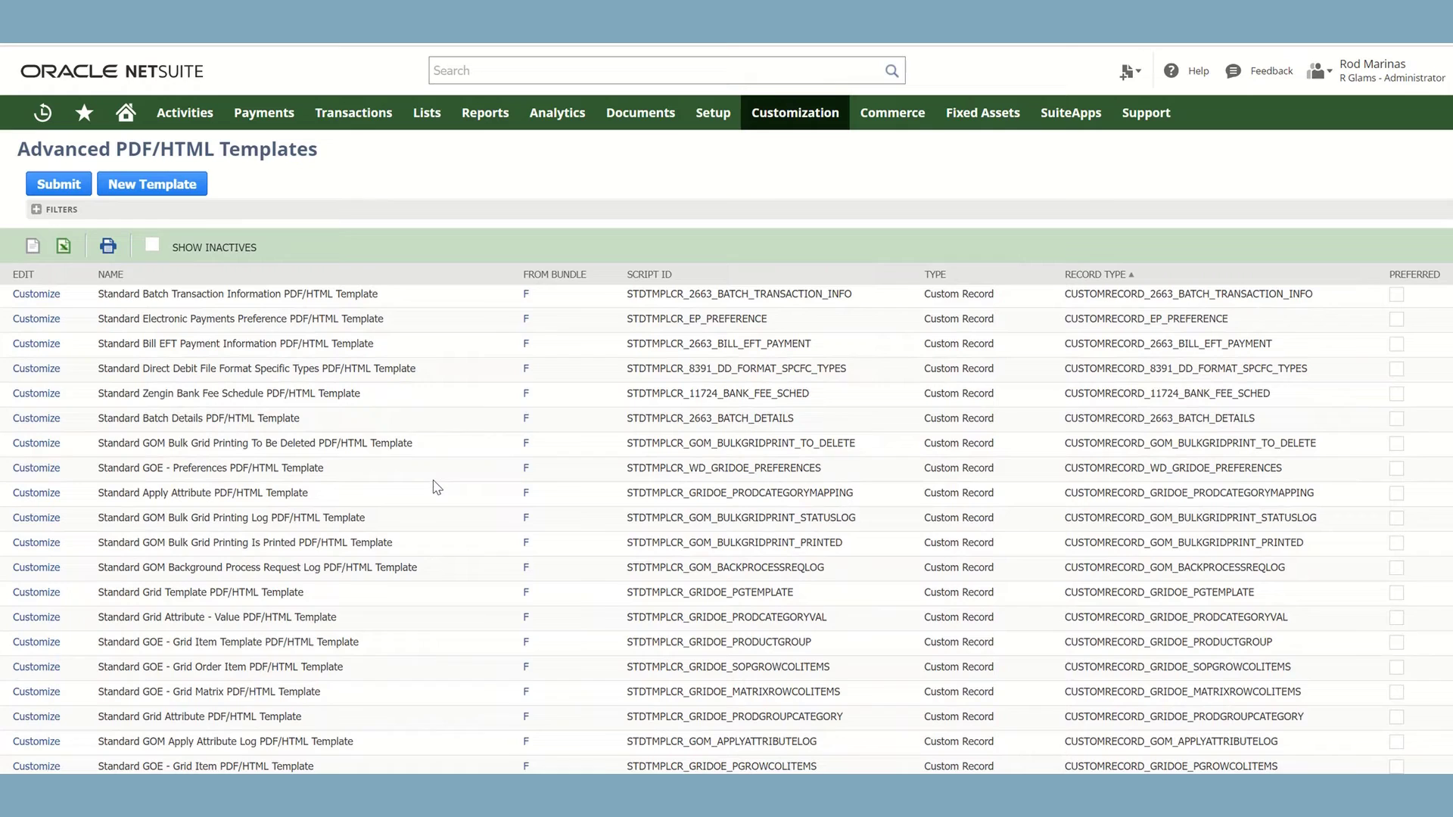
{"action": "scroll", "coordinate": [437, 486], "scroll_direction": "down", "scroll_amount": 12}
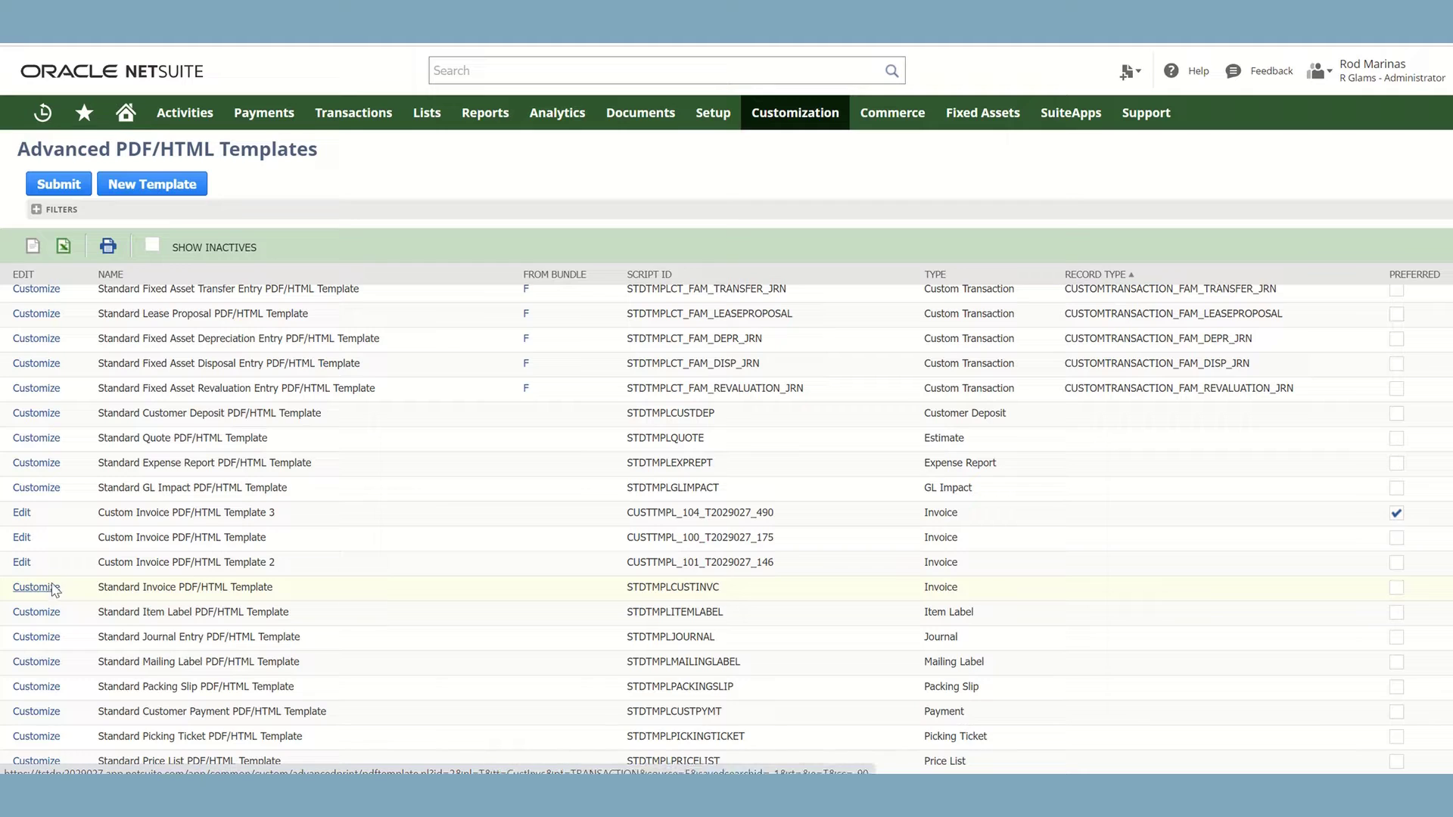
{"action": "left_click", "coordinate": [52, 588]}
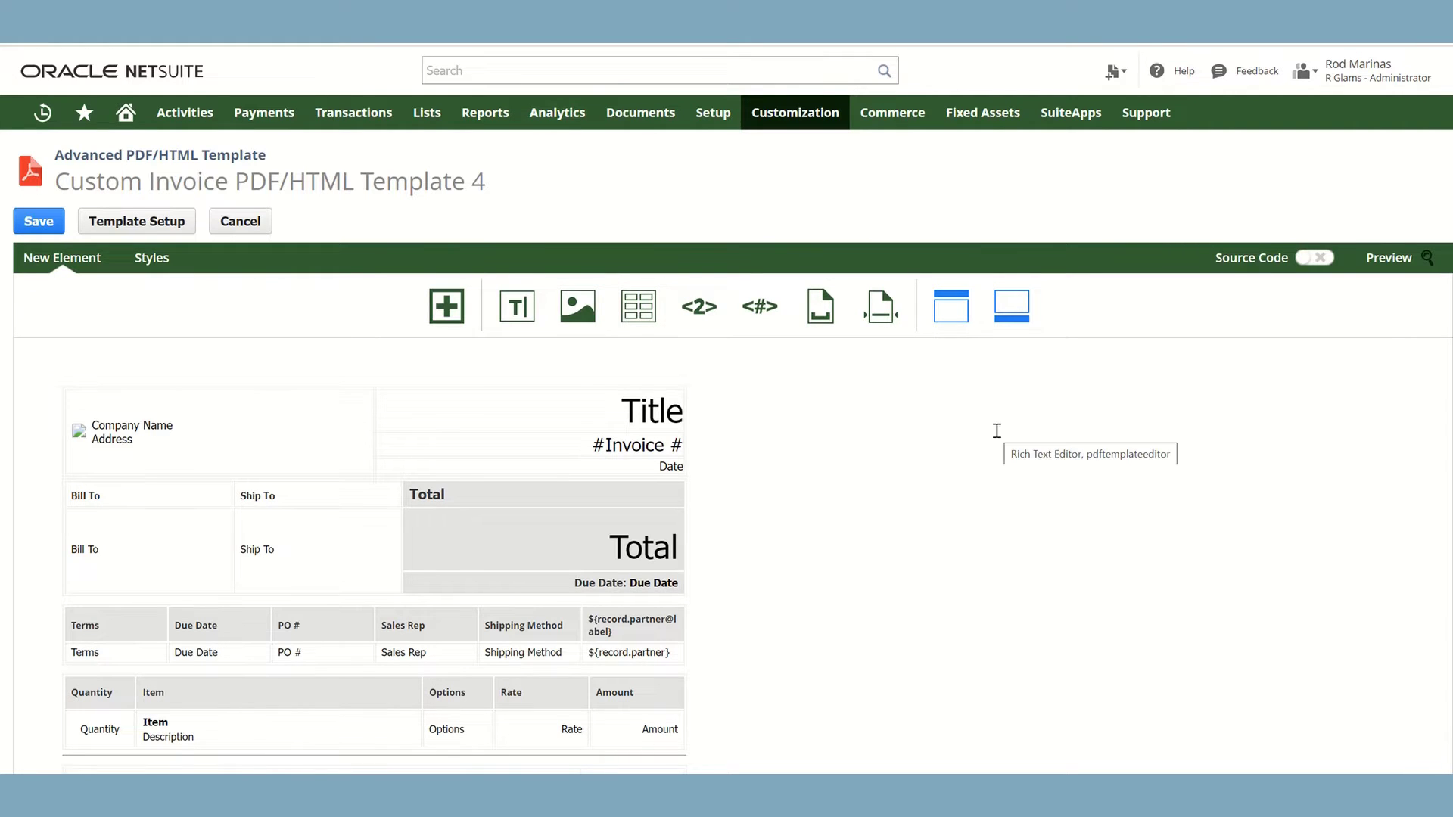
{"action": "left_click", "coordinate": [168, 266]}
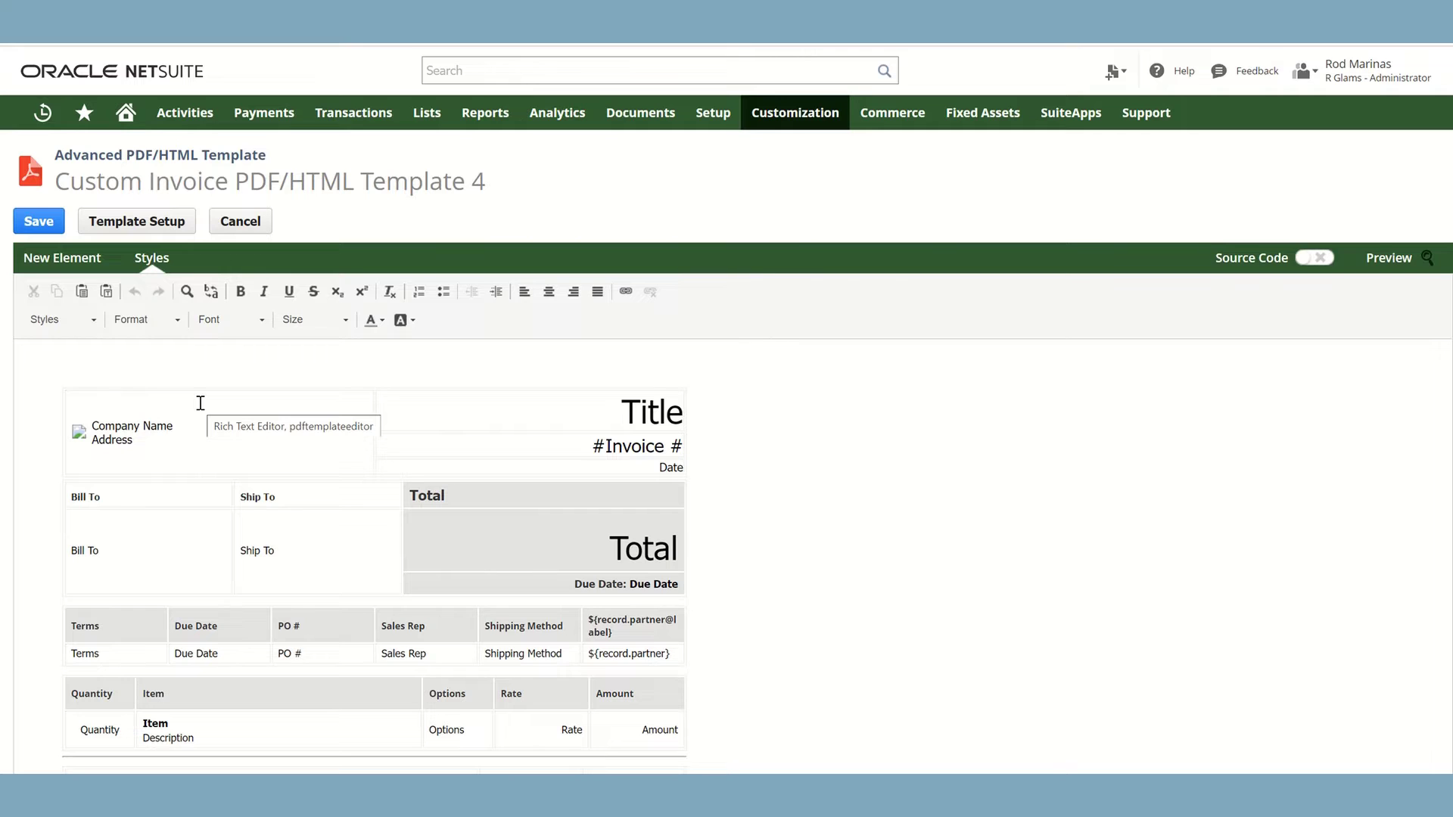
{"action": "left_click", "coordinate": [78, 269]}
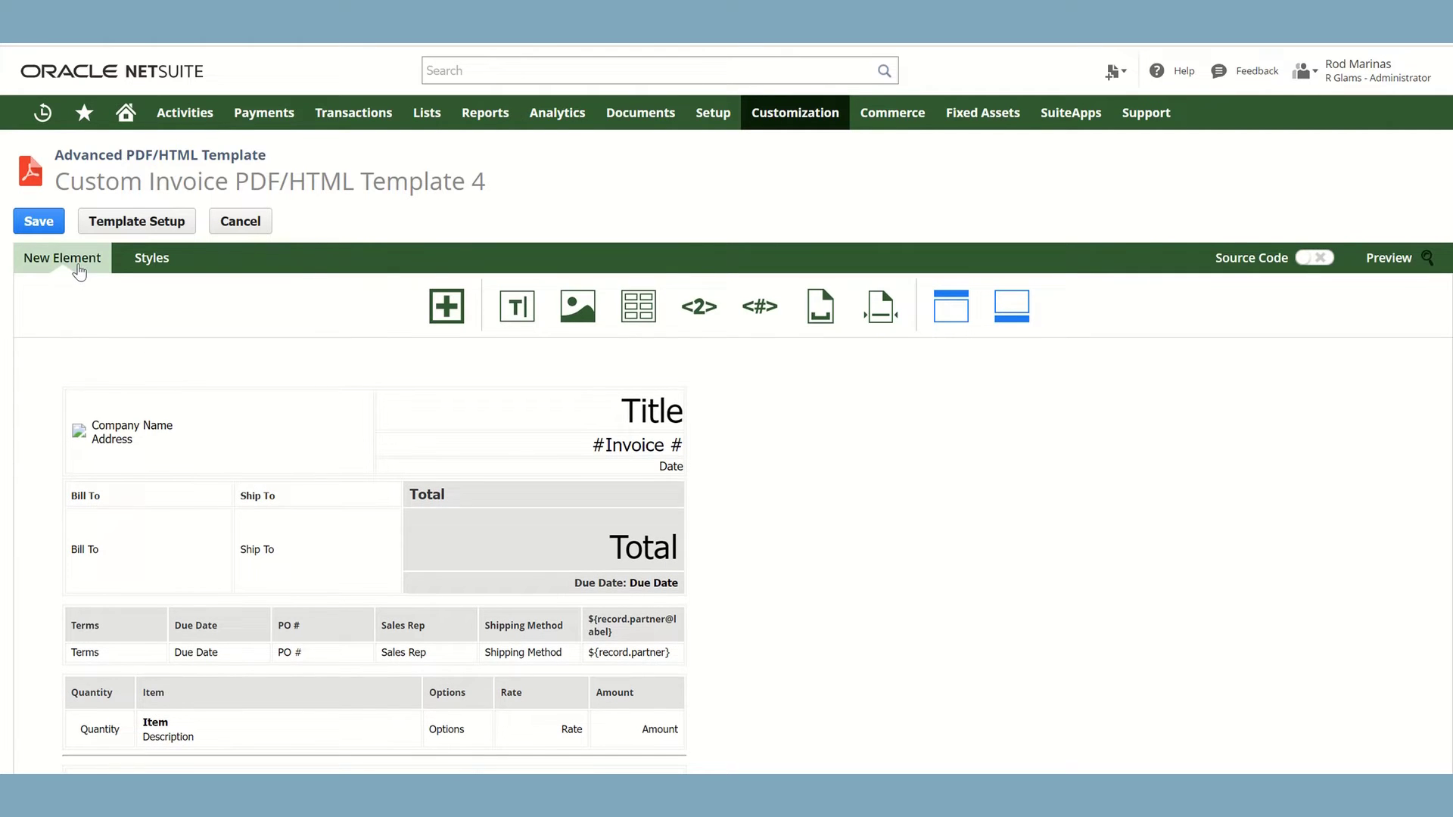
{"action": "scroll", "coordinate": [298, 480], "scroll_direction": "down", "scroll_amount": 3}
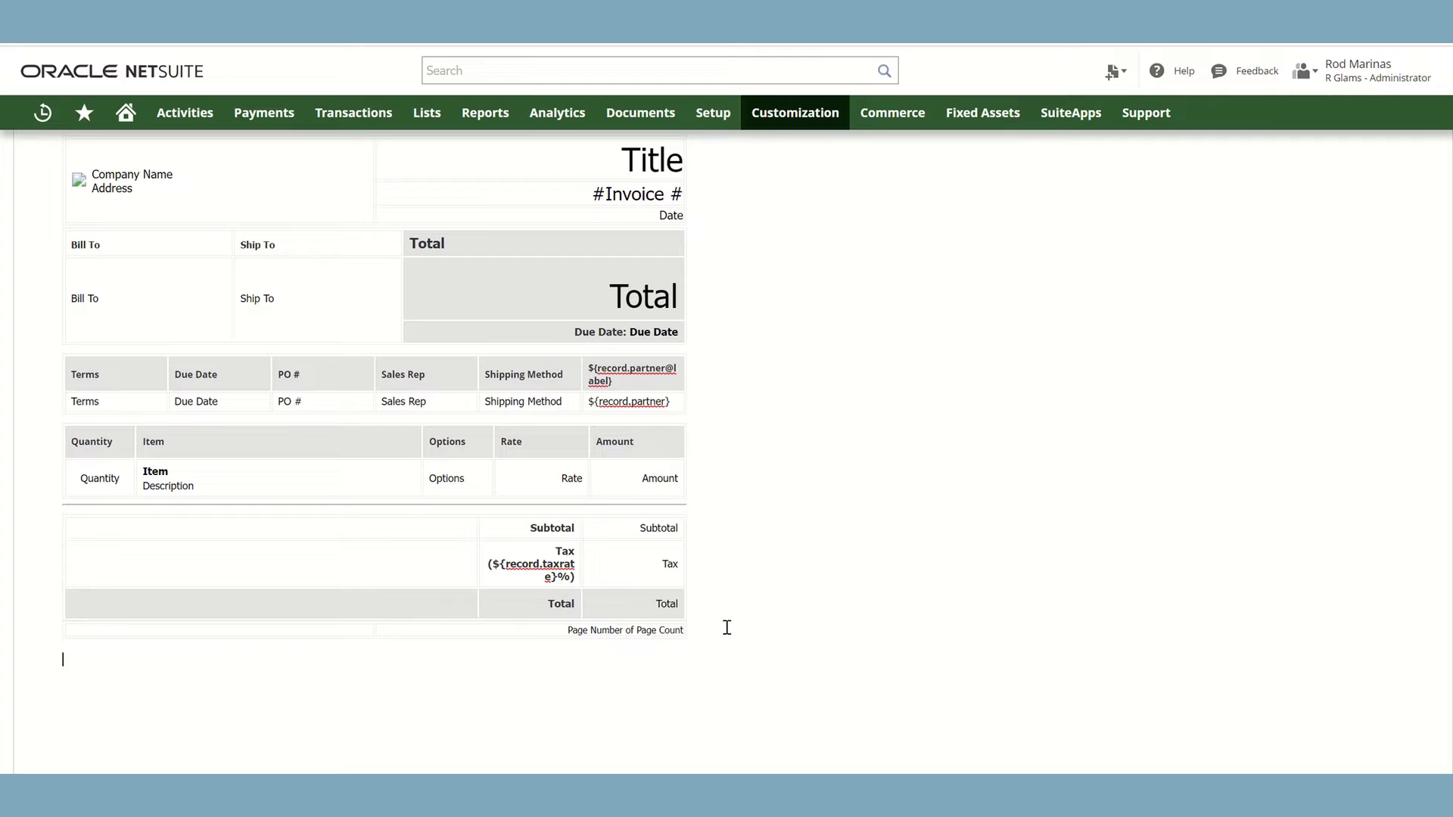
{"action": "scroll", "coordinate": [726, 627], "scroll_direction": "up", "scroll_amount": 3}
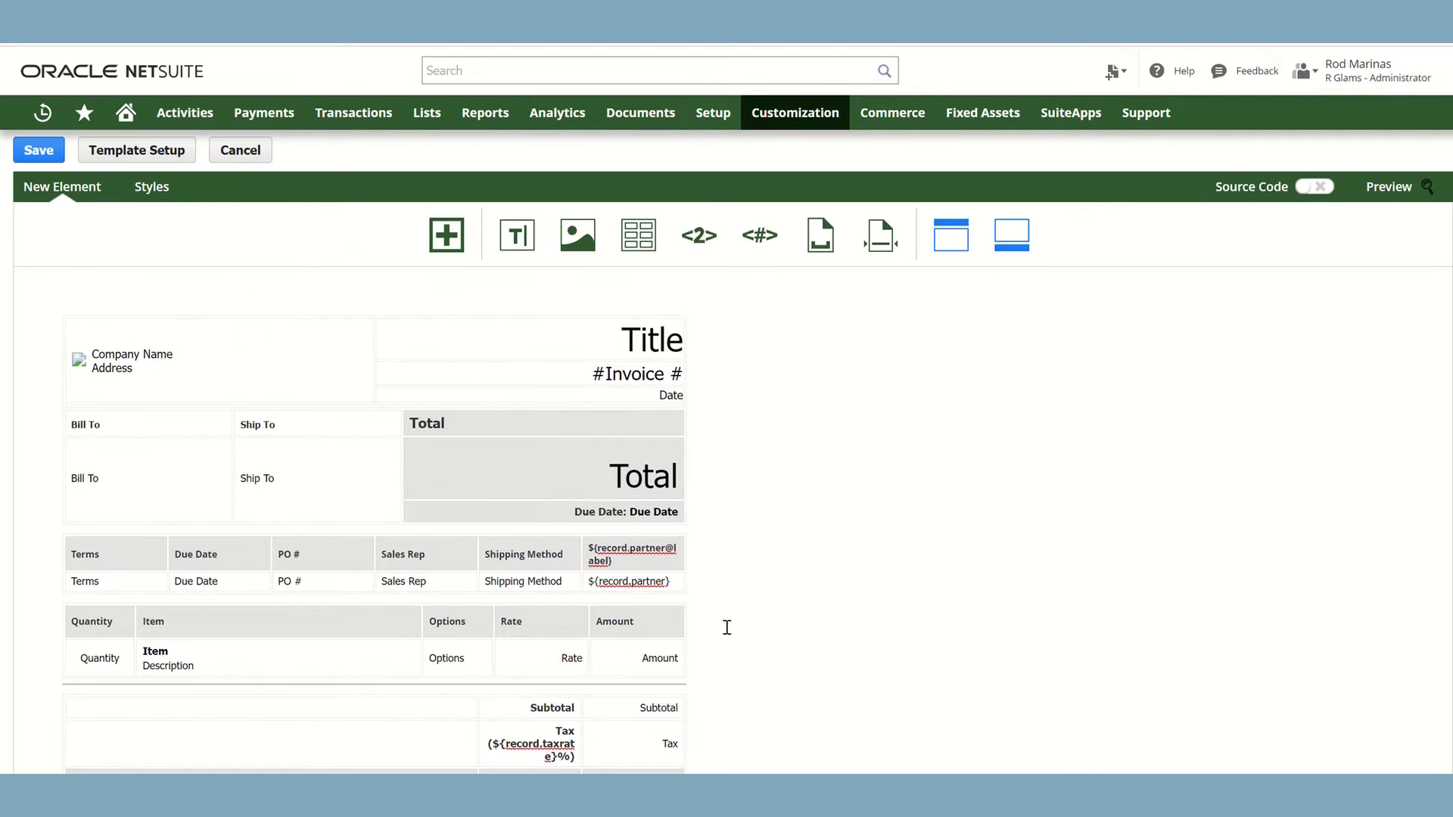
{"action": "scroll", "coordinate": [726, 627], "scroll_direction": "down", "scroll_amount": 2}
{"action": "scroll", "coordinate": [726, 628], "scroll_direction": "up", "scroll_amount": 2}
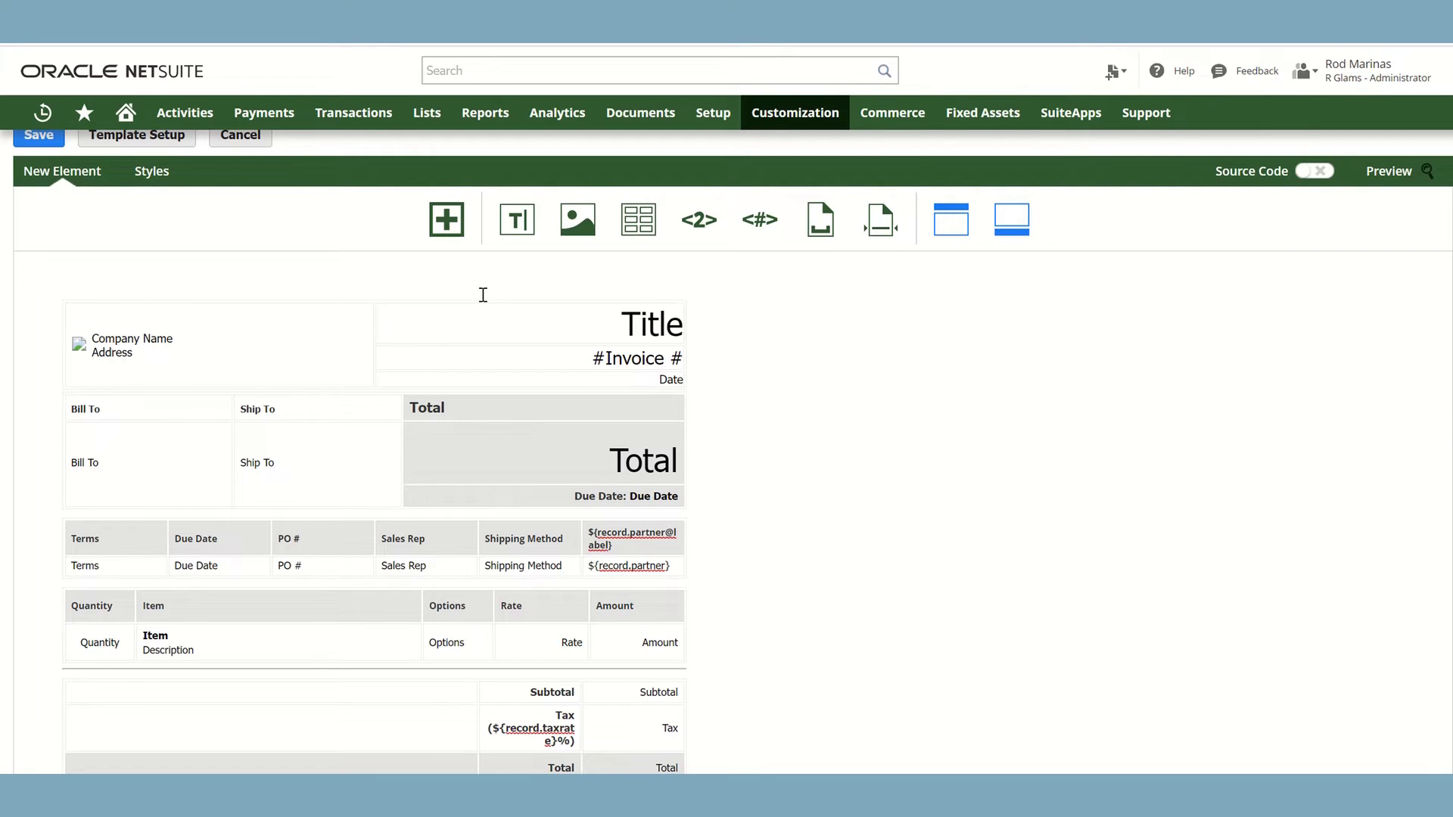
Start a new table with 2 rows and a width of 650.
{"action": "left_click", "coordinate": [641, 230]}
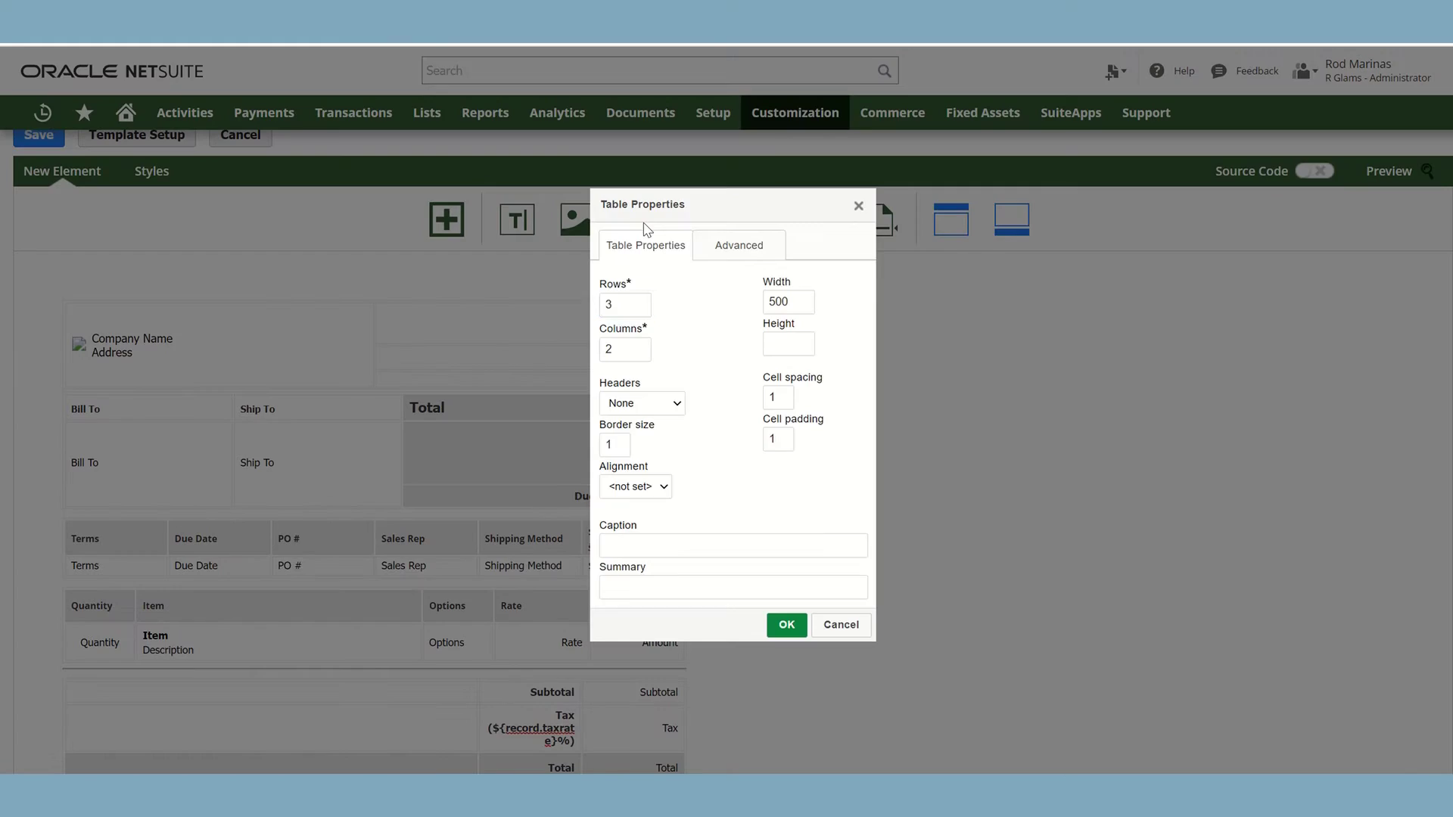
{"action": "left_click", "coordinate": [624, 309]}
{"action": "type", "text": "2"}
{"action": "left_click", "coordinate": [819, 306]}
{"action": "left_click", "coordinate": [804, 302]}
{"action": "key", "text": "BackSpace"}
{"action": "key", "text": "BackSpace"}
{"action": "key", "text": "BackSpace"}
{"action": "type", "text": "650"}
Make the first row the header, center the table, and insert it.
{"action": "left_click", "coordinate": [677, 407]}
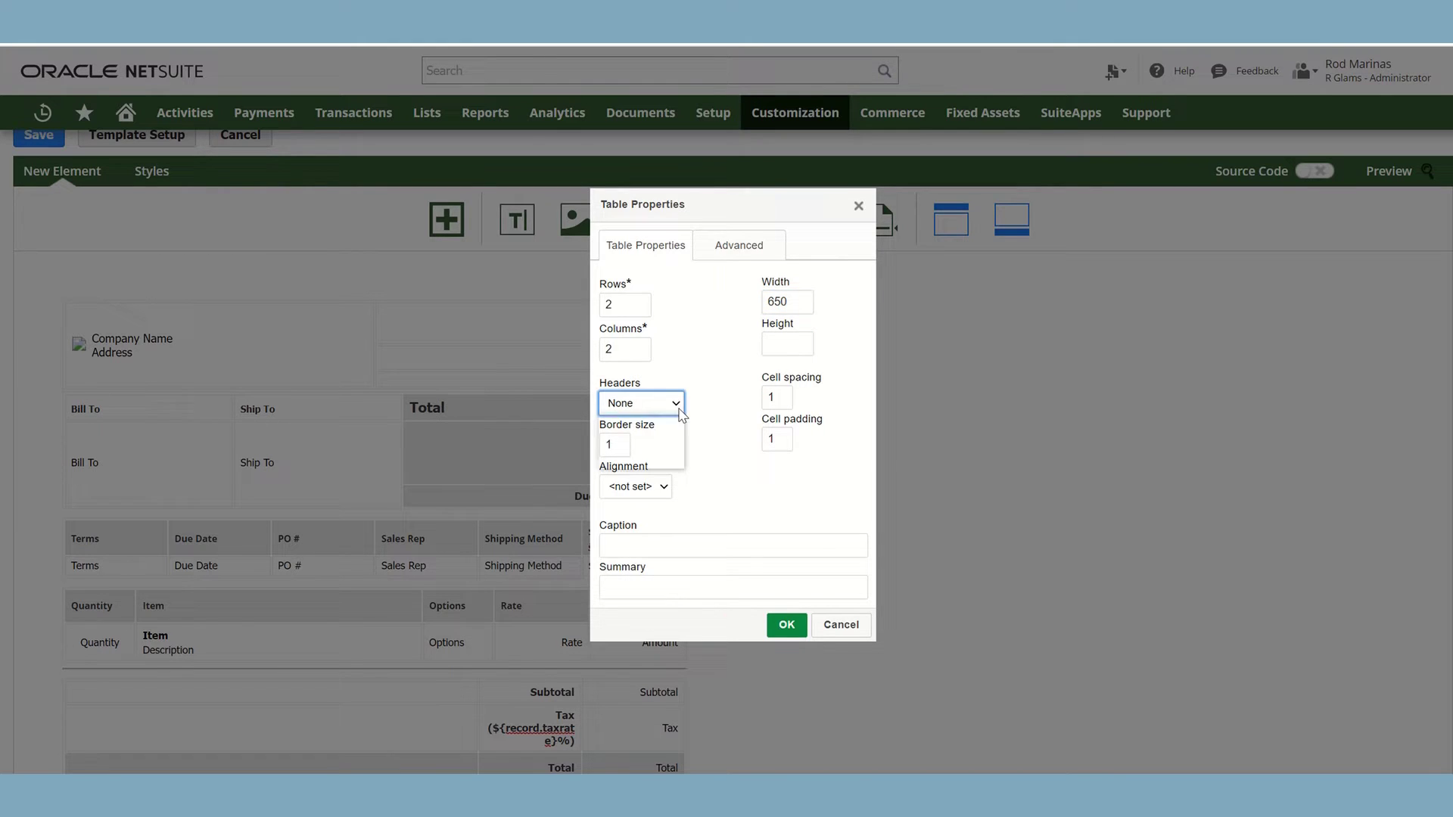
{"action": "left_click", "coordinate": [658, 435]}
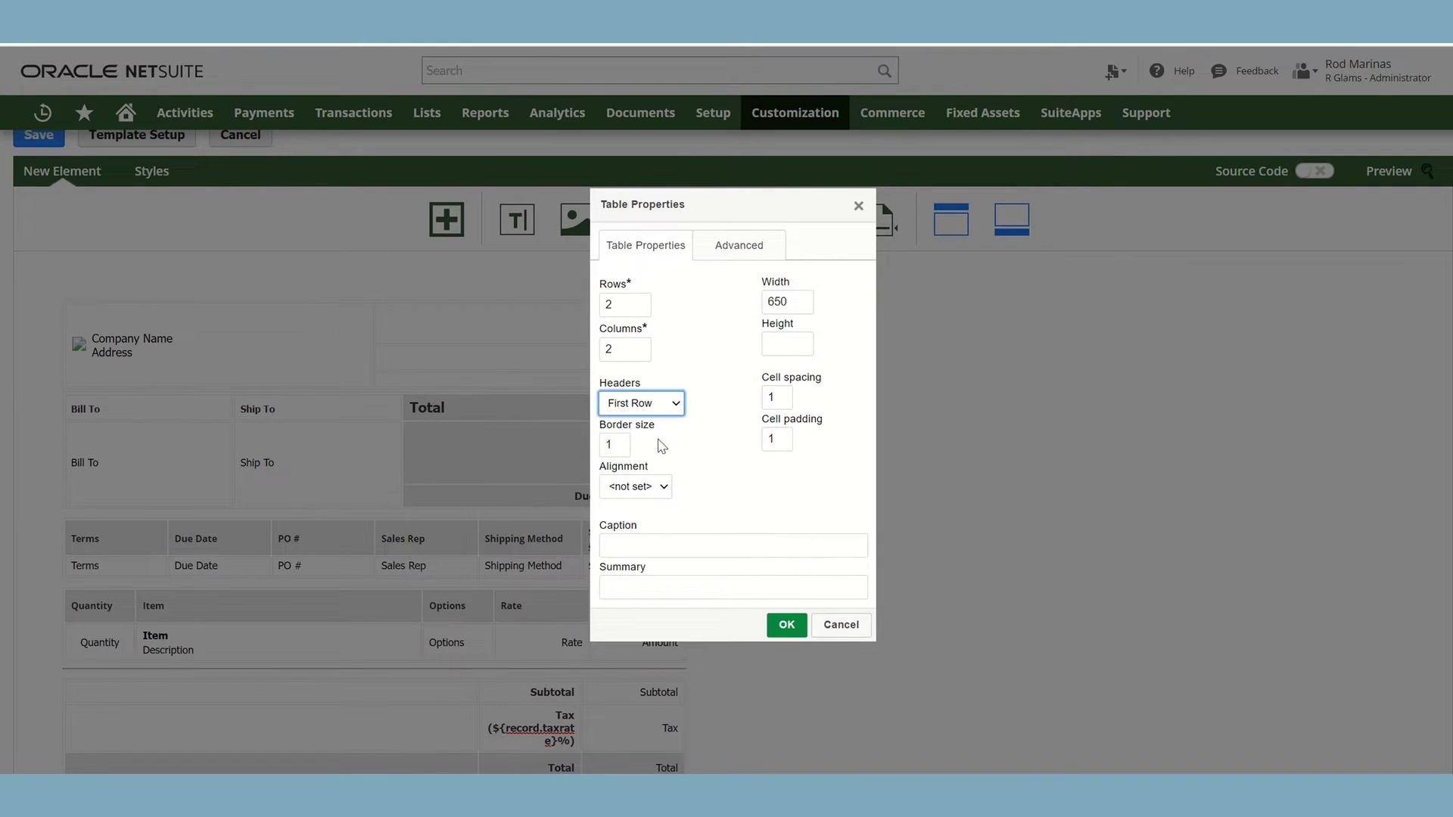
{"action": "left_click", "coordinate": [783, 400]}
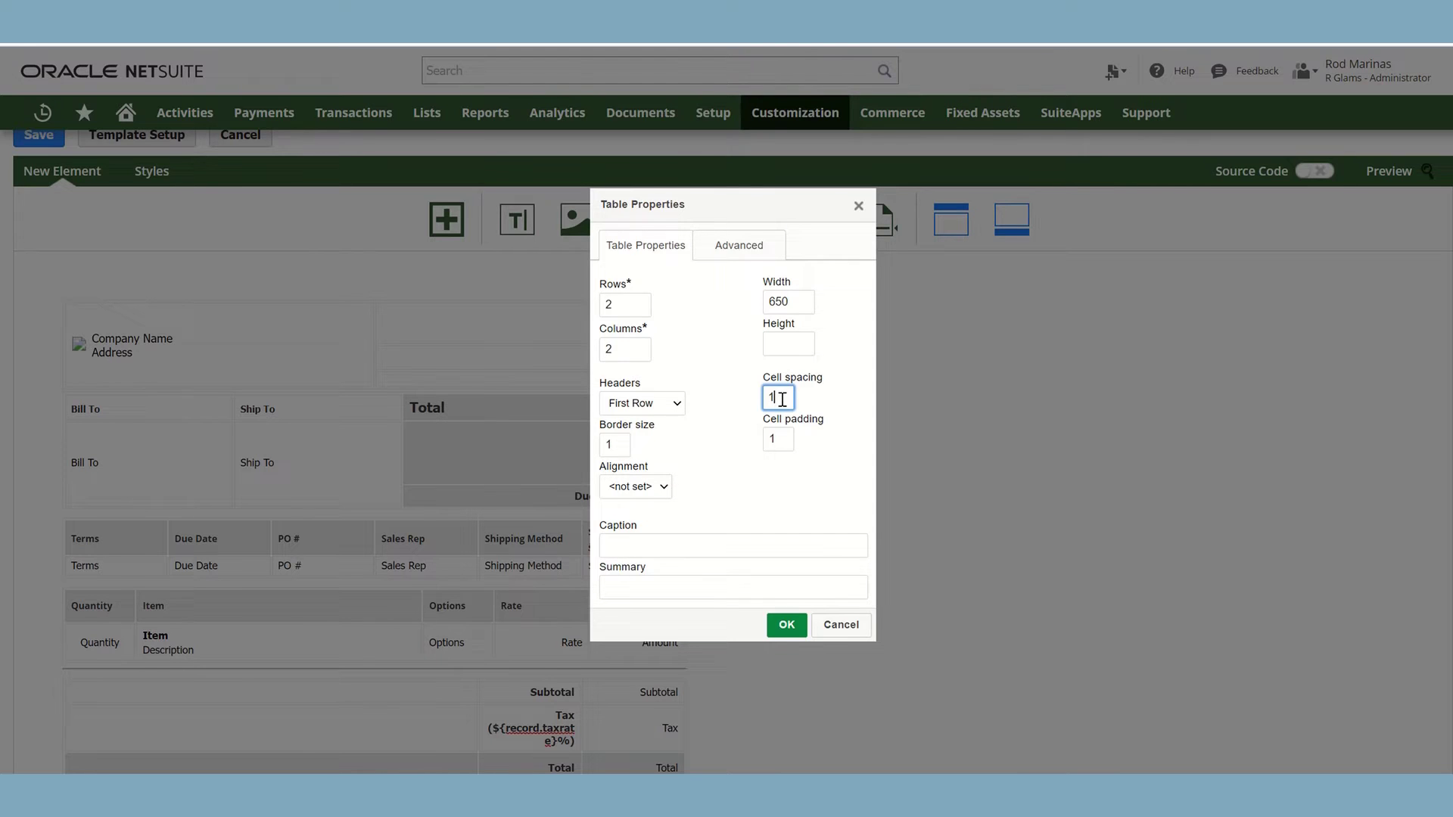
{"action": "left_click", "coordinate": [782, 444]}
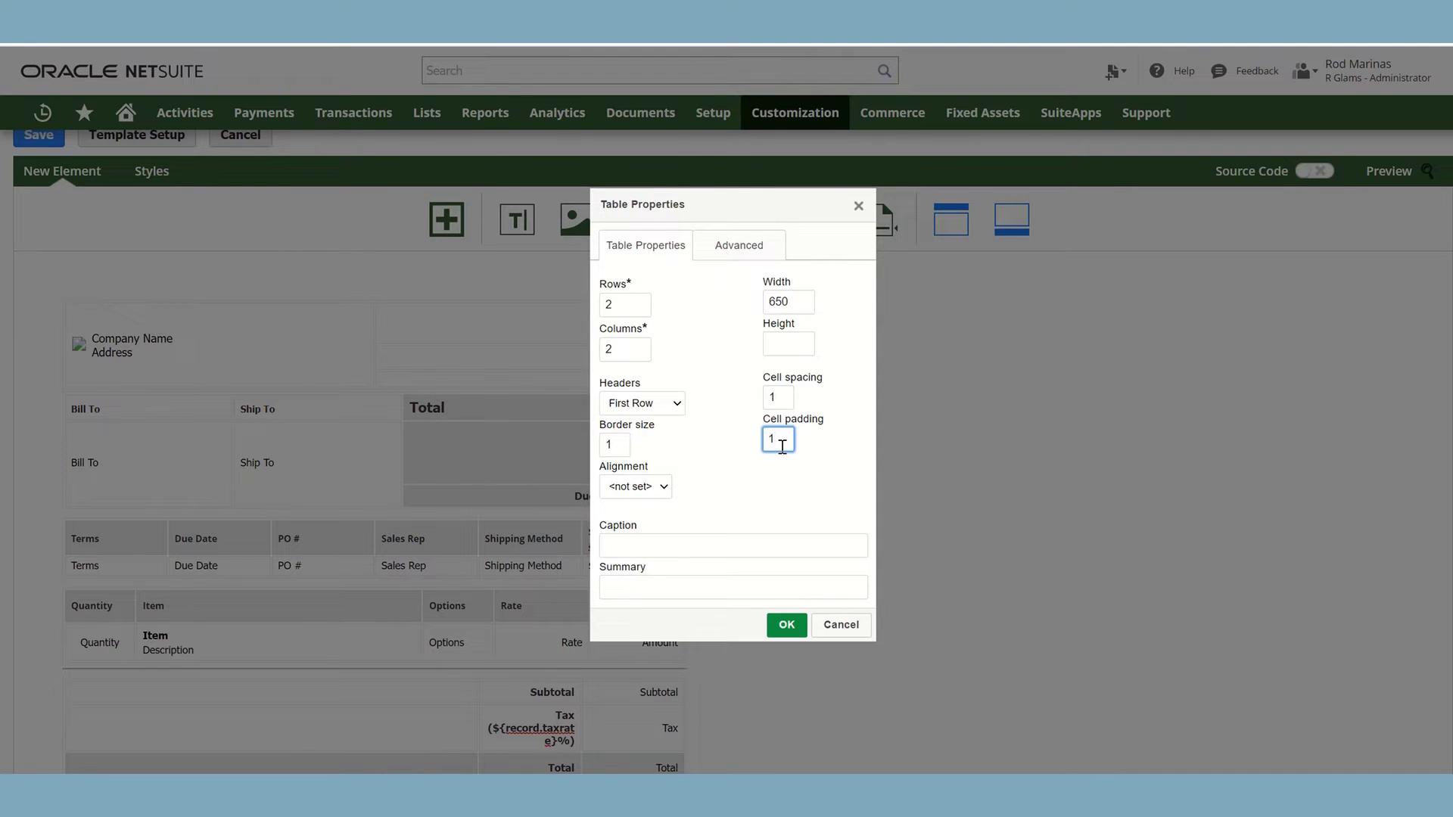
{"action": "left_click", "coordinate": [645, 488]}
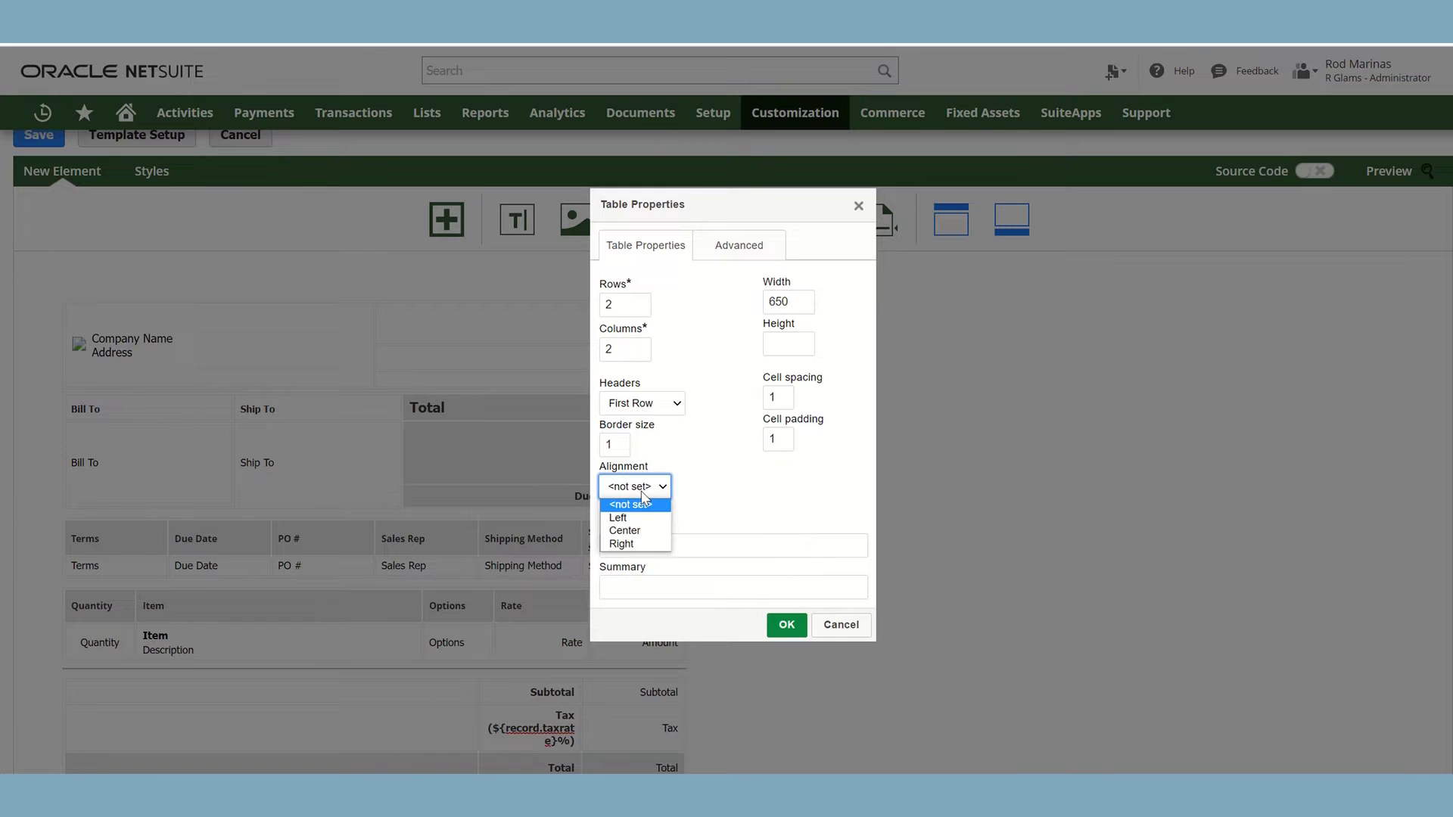
{"action": "left_click", "coordinate": [641, 531]}
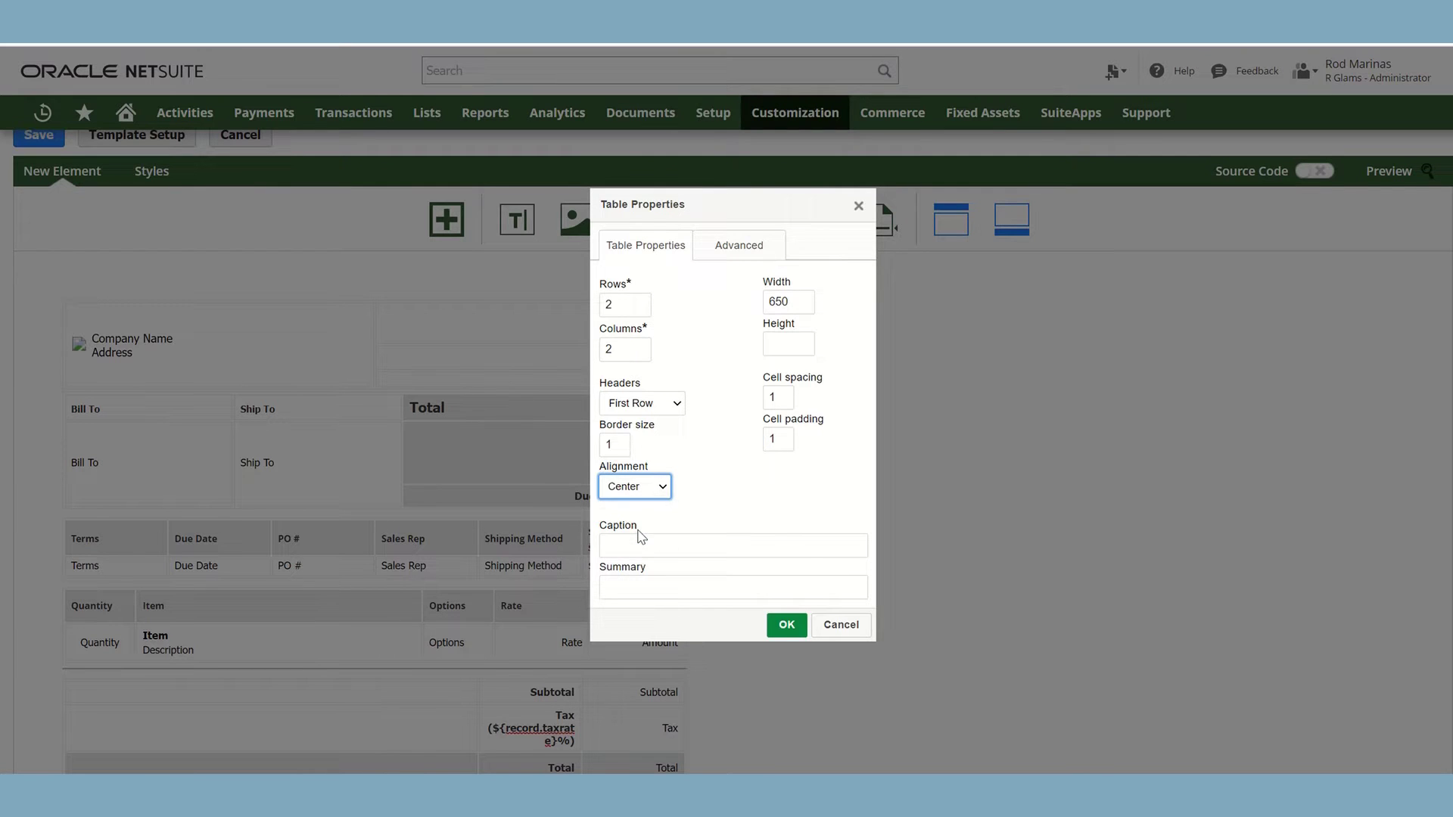
{"action": "left_click", "coordinate": [791, 624]}
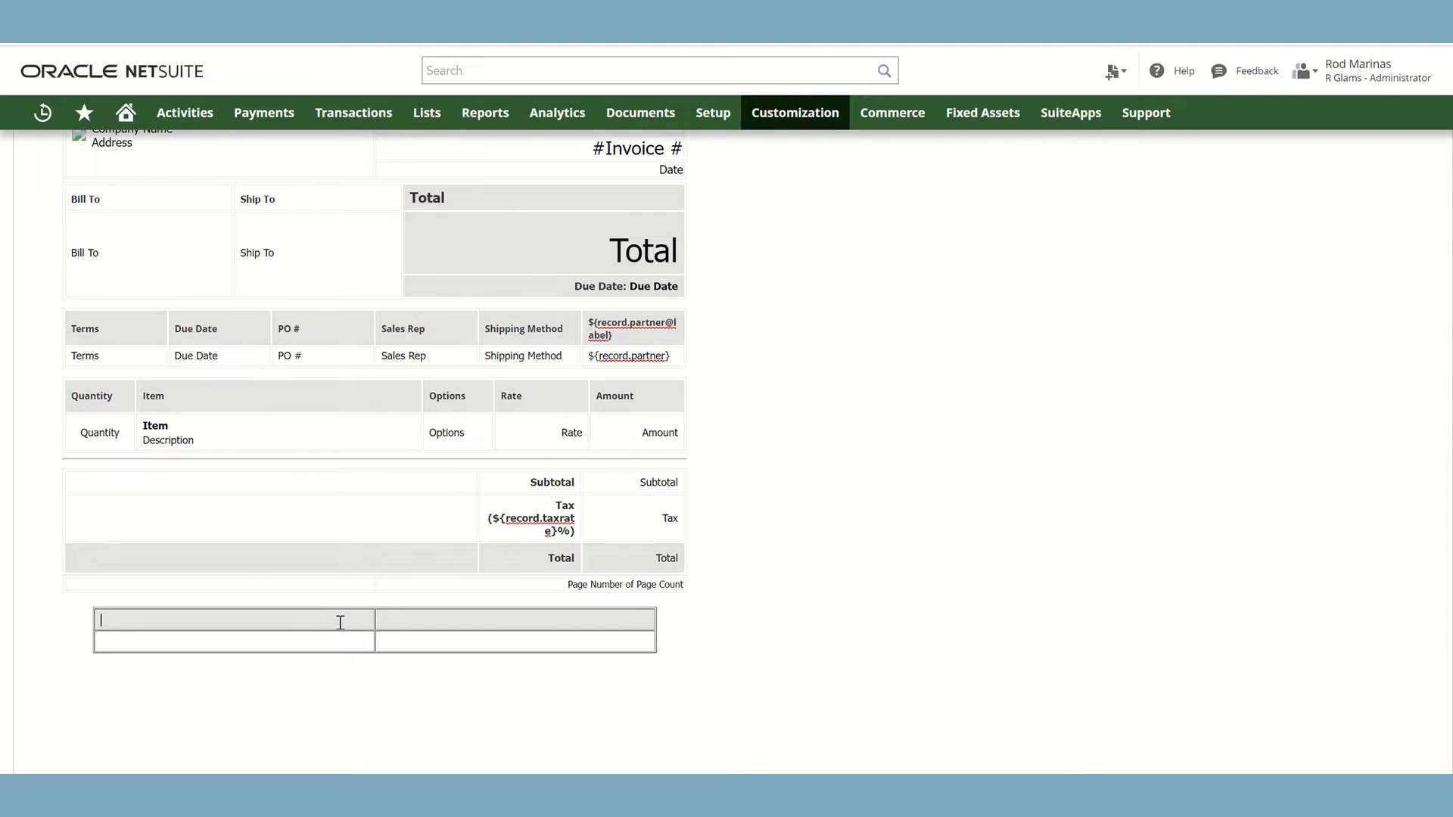
Type 'Memo' into both header cells, then move into the first body cell.
{"action": "type", "text": "Memo"}
{"action": "left_click", "coordinate": [432, 623]}
{"action": "type", "text": "MEemo"}
{"action": "left_click", "coordinate": [134, 642]}
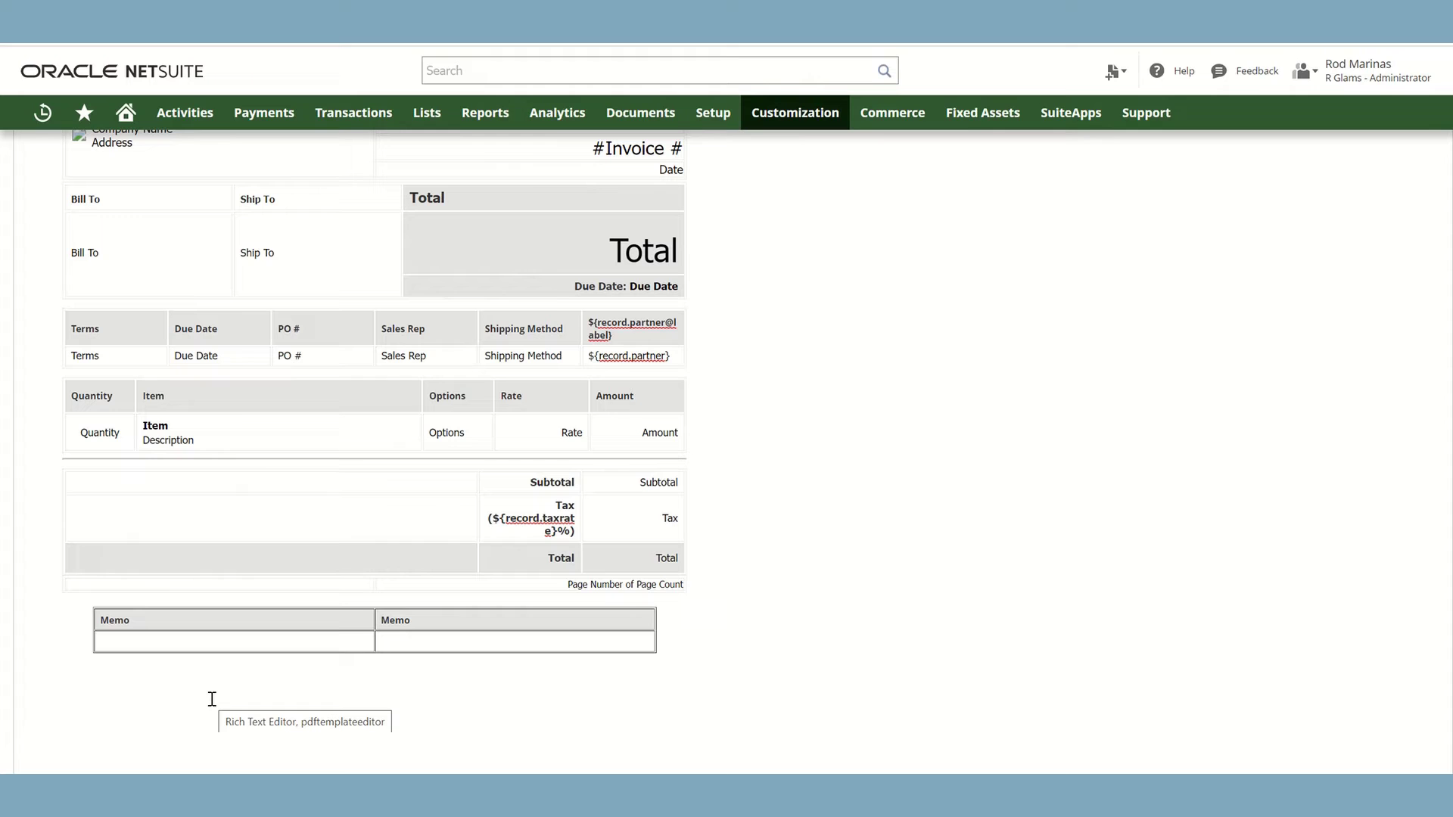
{"action": "scroll", "coordinate": [209, 526], "scroll_direction": "up", "scroll_amount": 3}
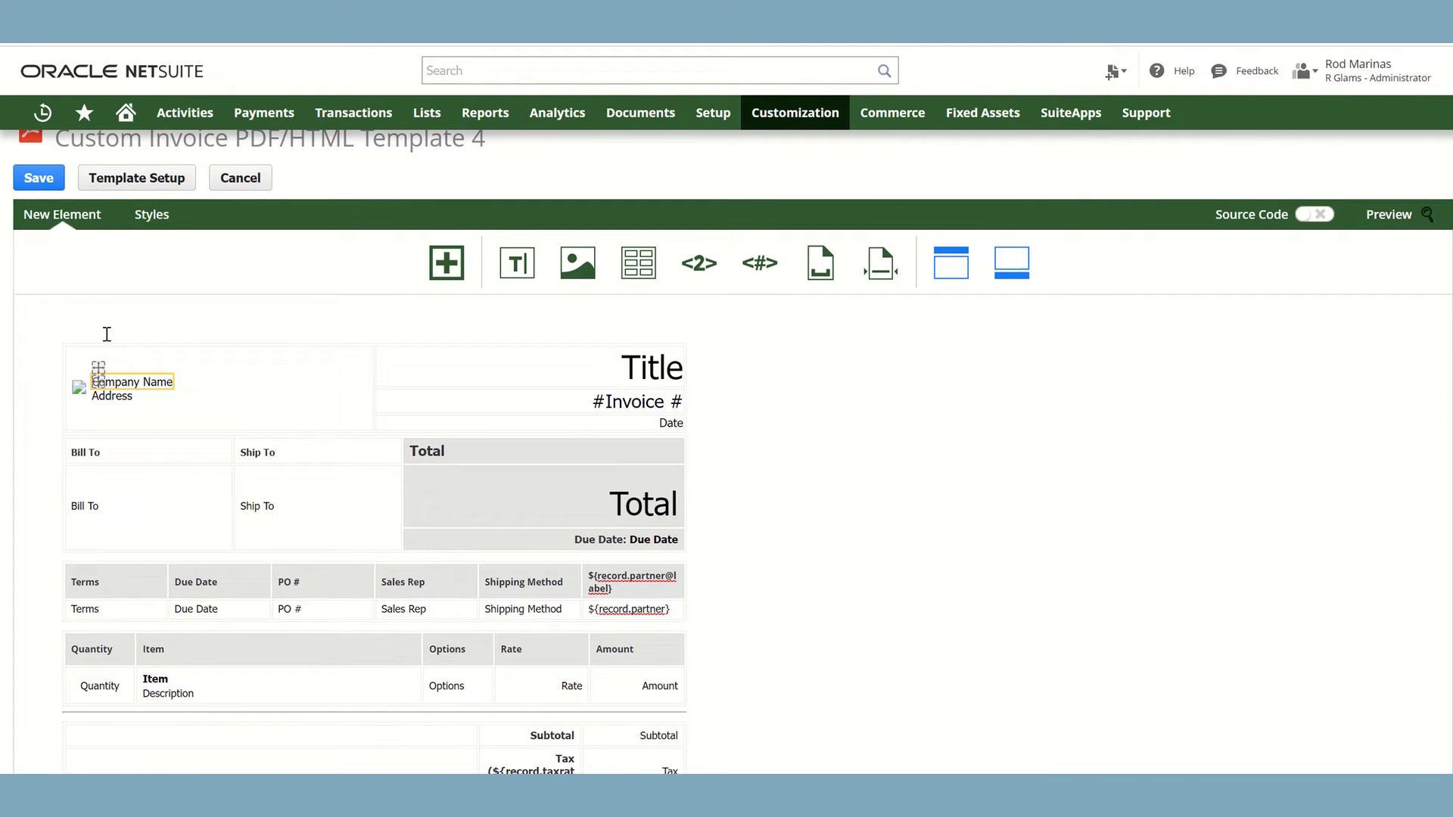
Search the field list for 'memo' and insert the Memo field into the first body cell.
{"action": "left_click", "coordinate": [446, 286]}
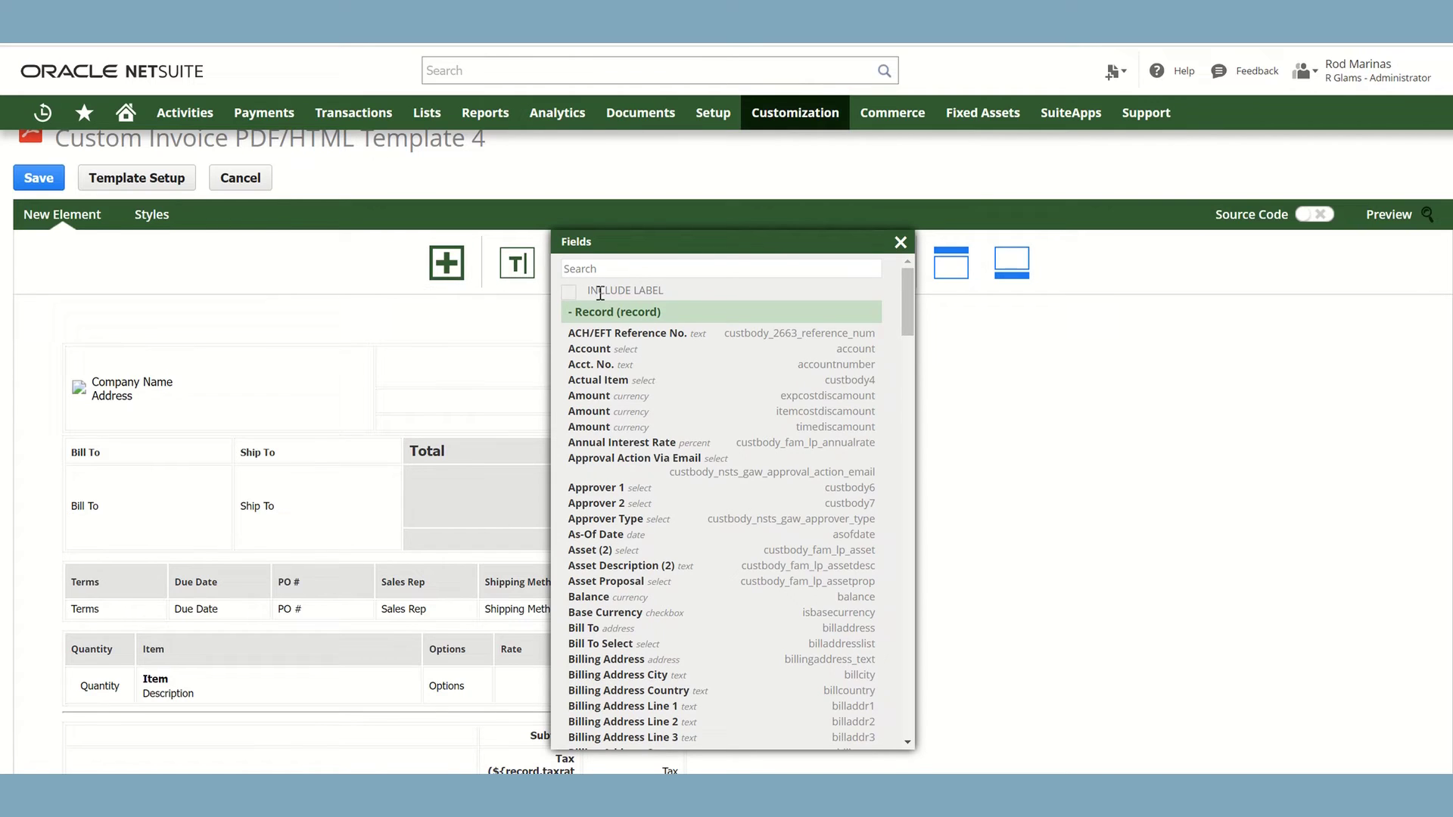
{"action": "left_click", "coordinate": [626, 271]}
{"action": "type", "text": "memo"}
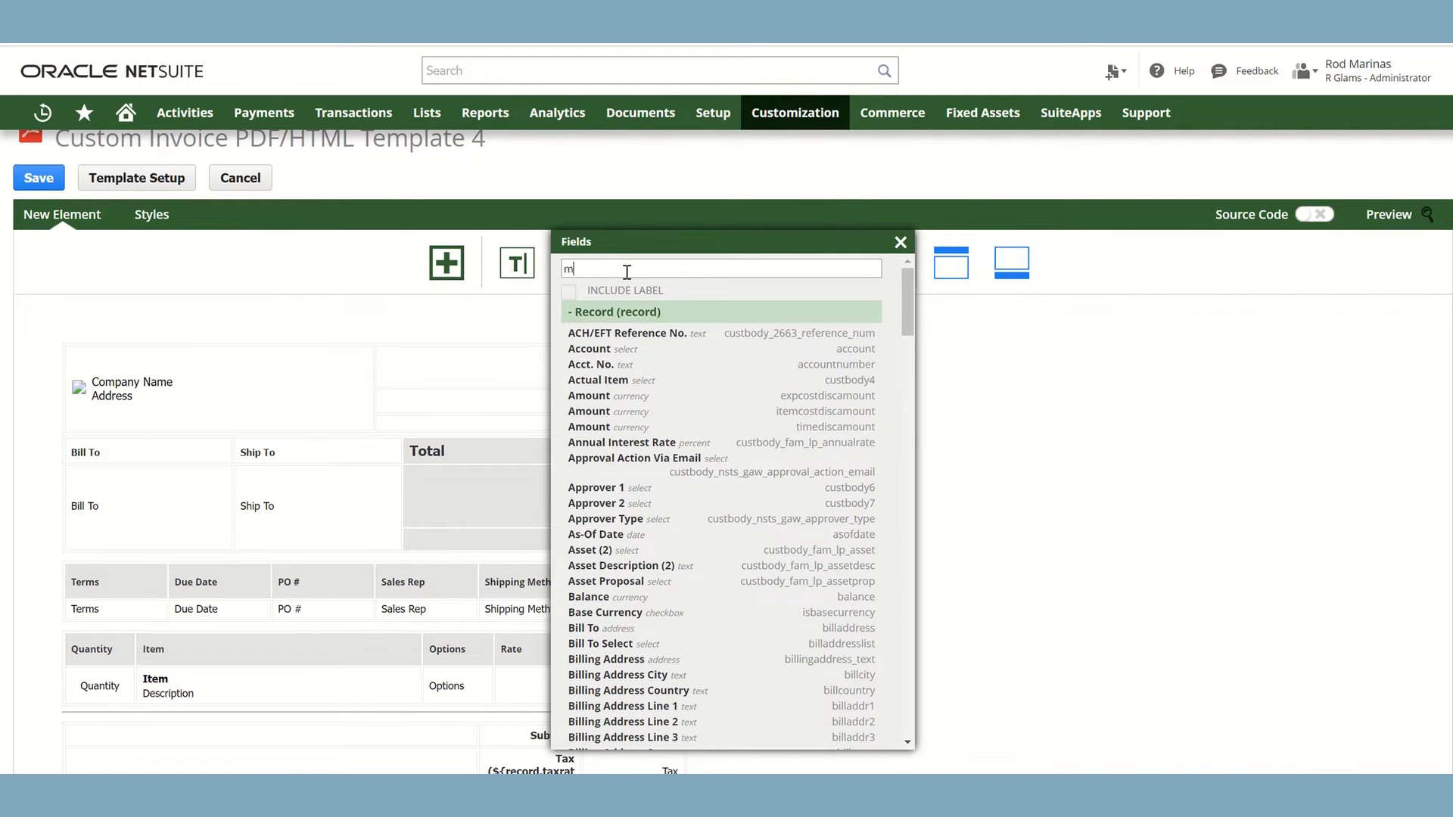
{"action": "left_click", "coordinate": [625, 333]}
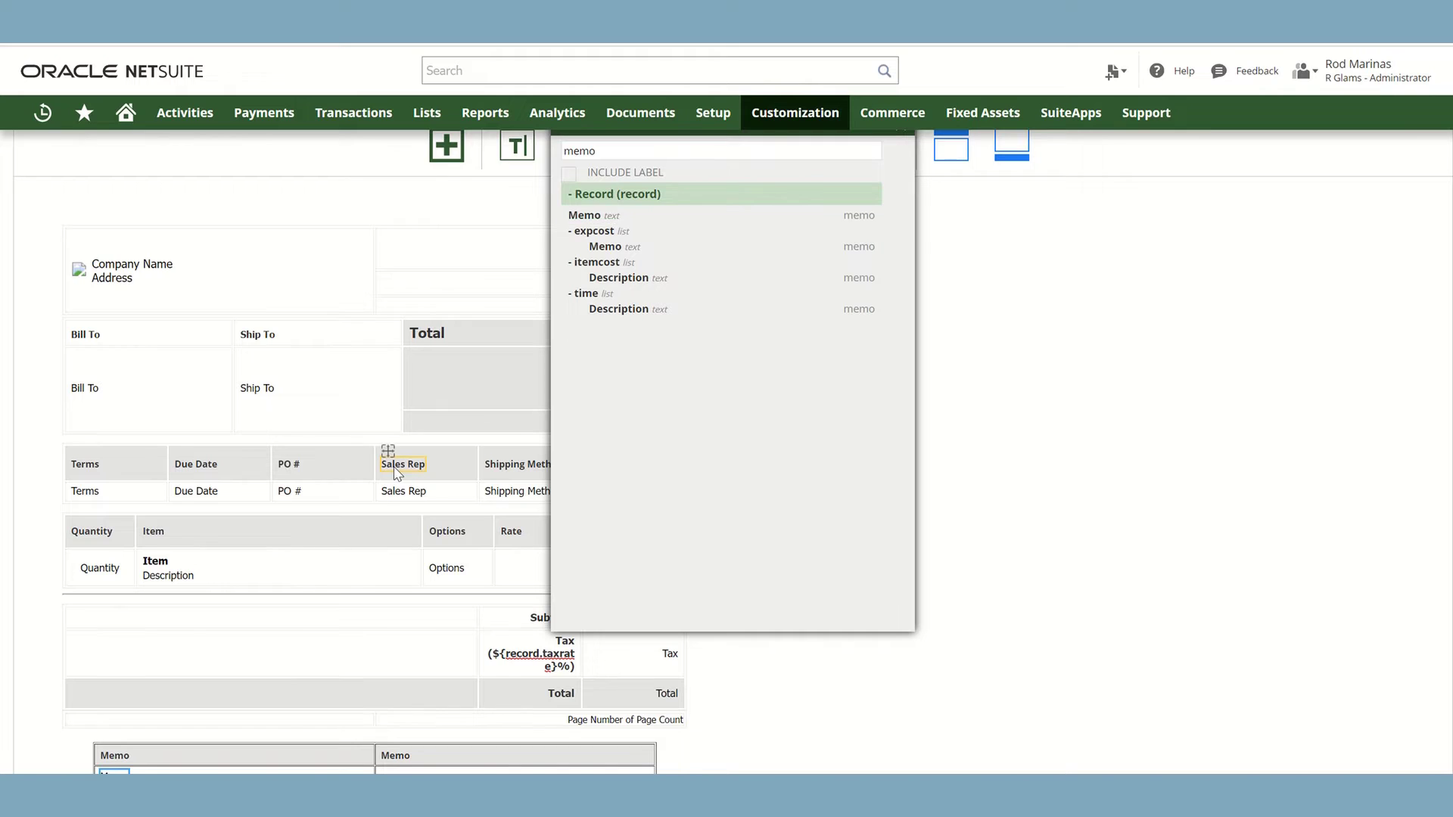
{"action": "scroll", "coordinate": [396, 473], "scroll_direction": "down", "scroll_amount": 2}
{"action": "left_click", "coordinate": [227, 650]}
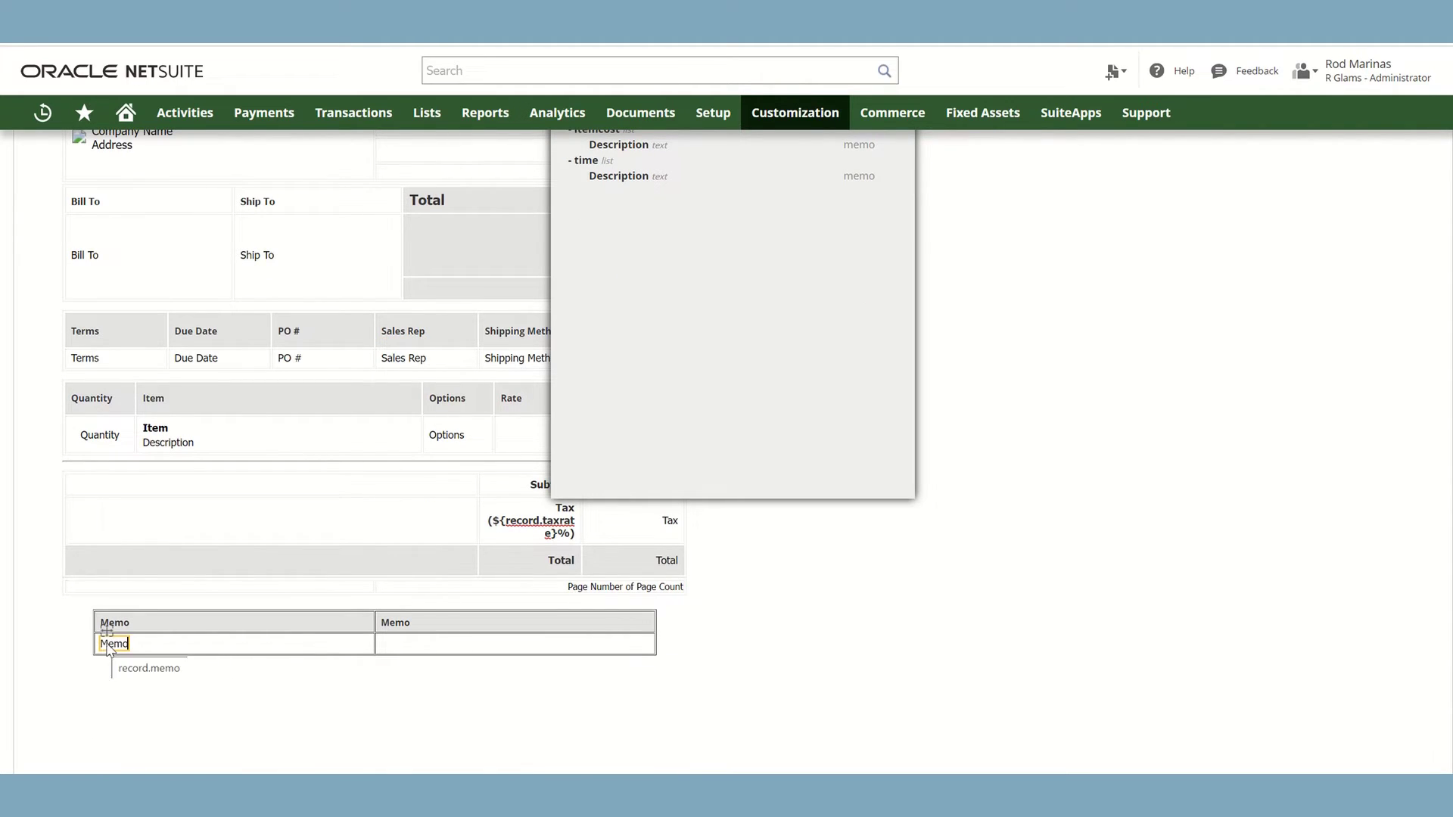
{"action": "scroll", "coordinate": [436, 634], "scroll_direction": "up", "scroll_amount": 3}
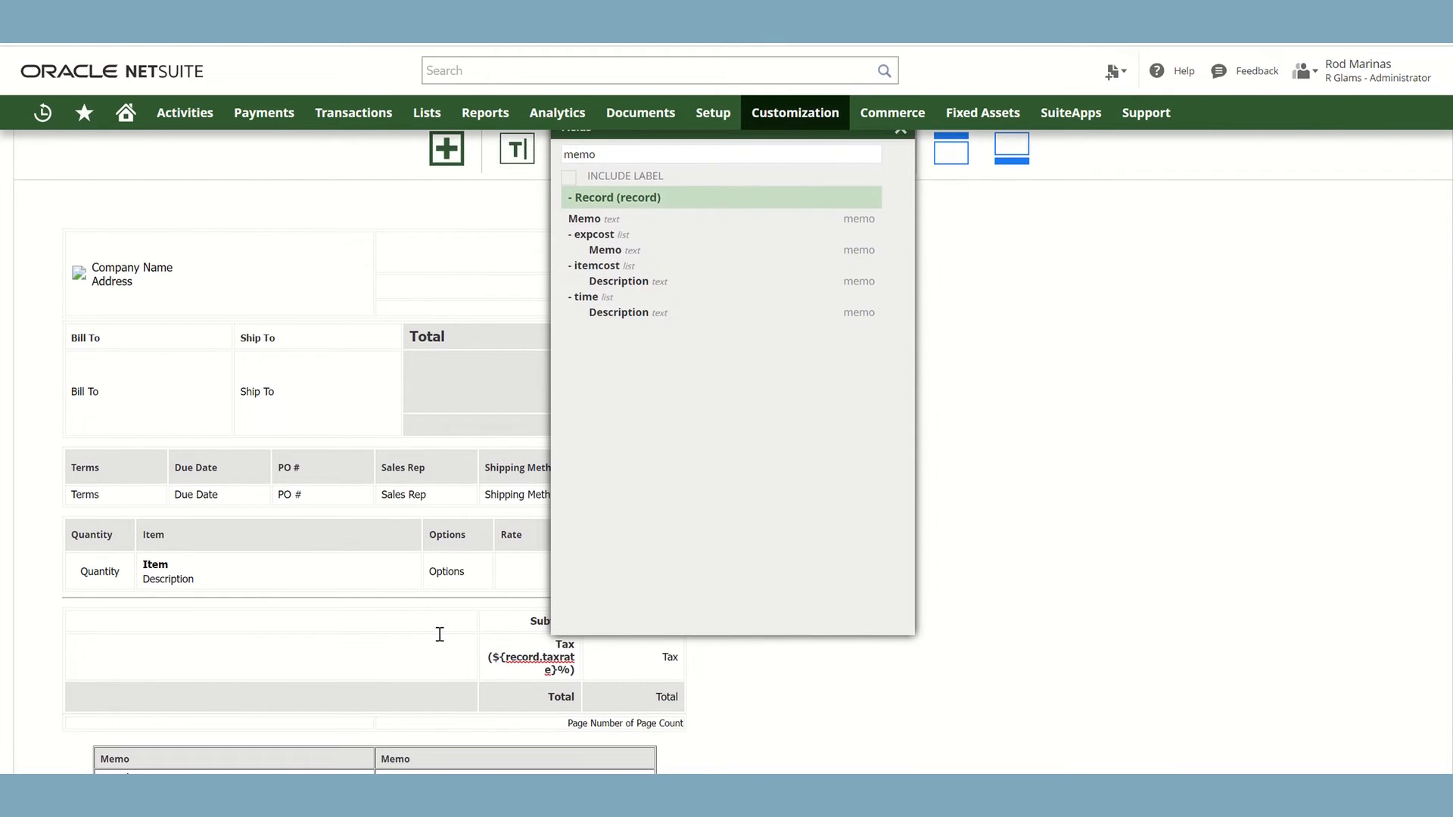
{"action": "left_click", "coordinate": [901, 174]}
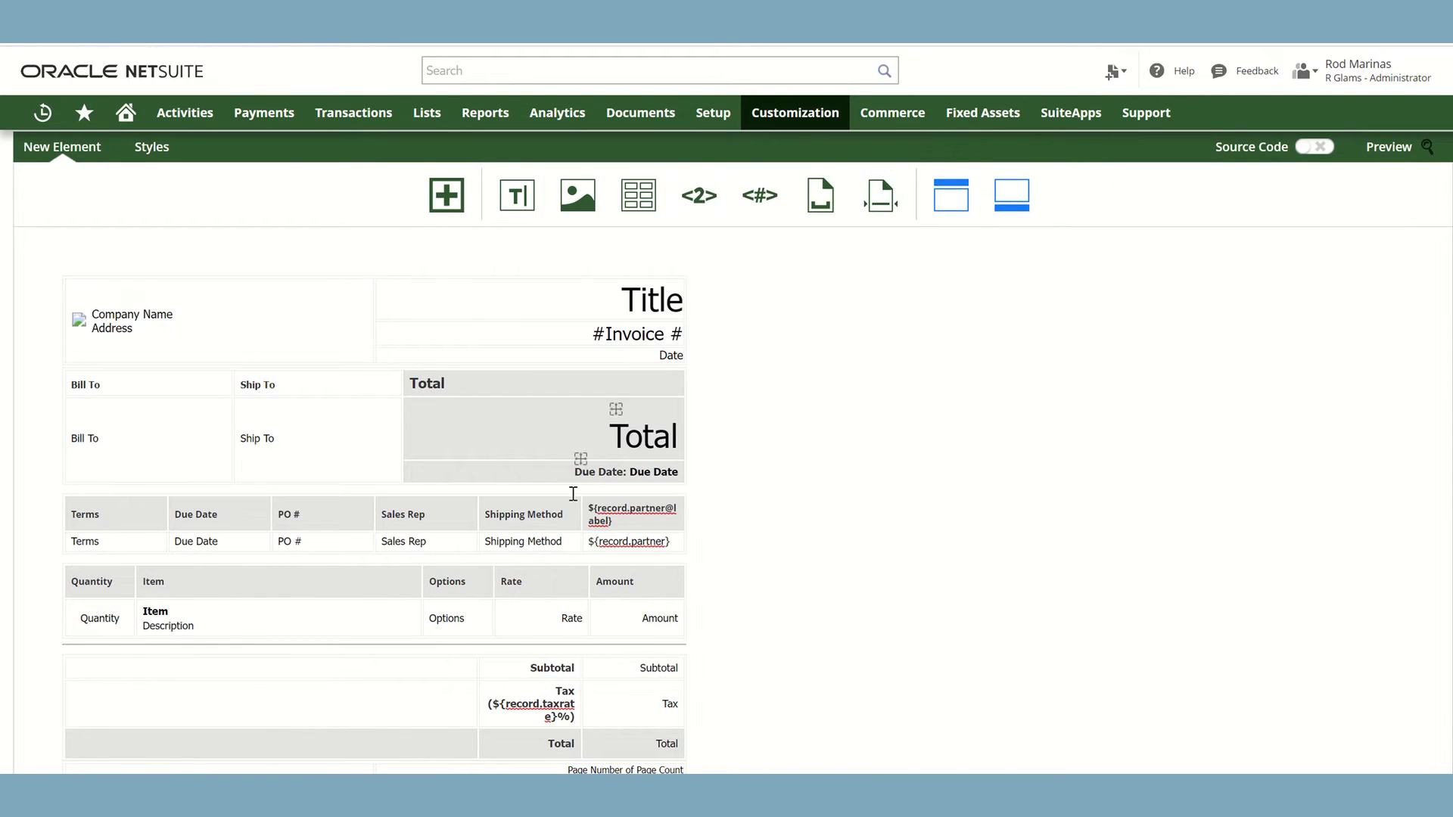
{"action": "scroll", "coordinate": [582, 485], "scroll_direction": "down", "scroll_amount": 3}
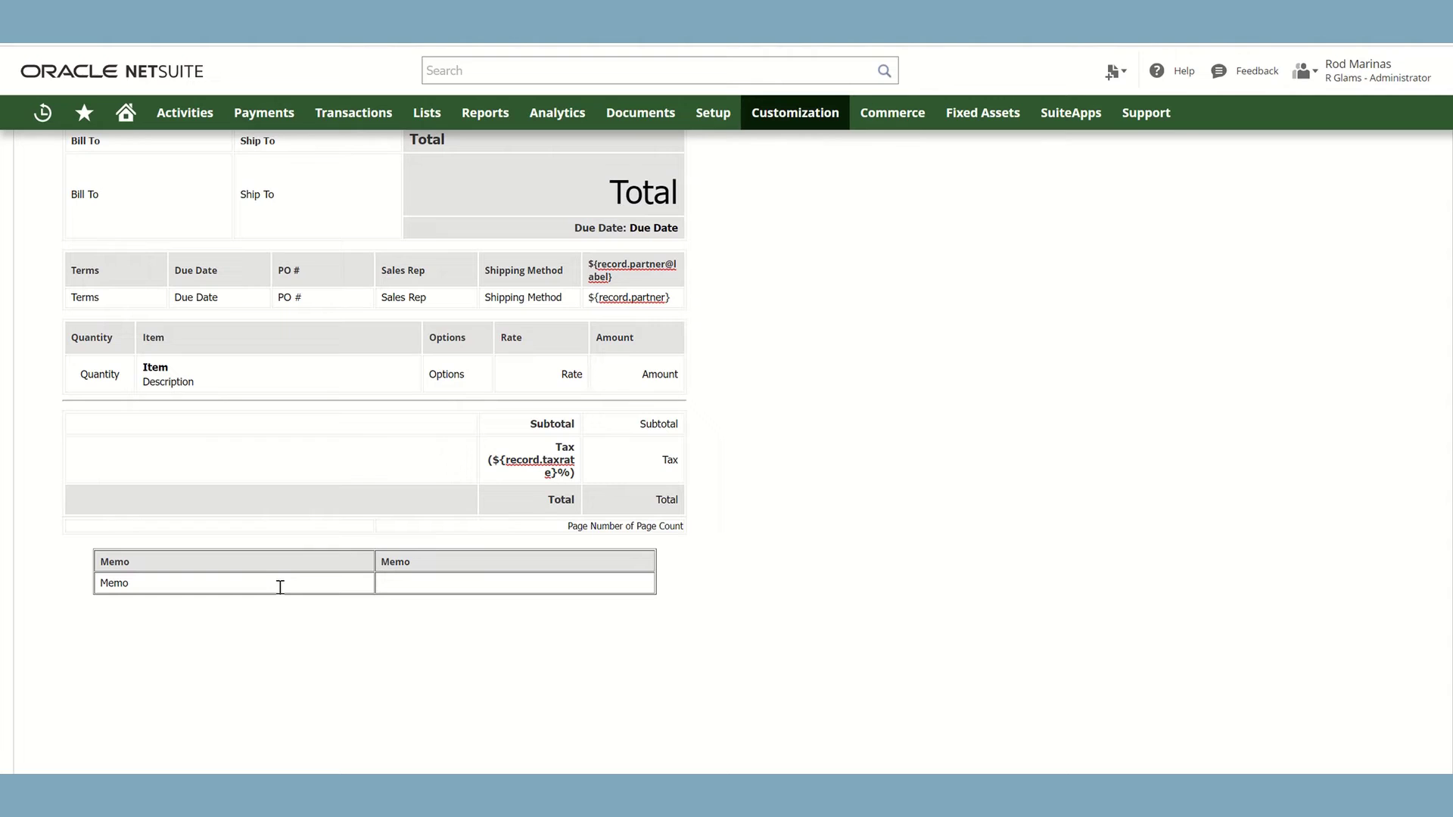
Remove the Memo field from the first body cell and place it in the second.
{"action": "left_click", "coordinate": [278, 579]}
{"action": "left_click_drag", "start_coordinate": [143, 583], "coordinate": [95, 583]}
{"action": "key", "text": "Delete"}
{"action": "left_click_drag", "start_coordinate": [391, 579], "coordinate": [392, 585]}
Make the Memo field in the second body cell bold and italic.
{"action": "left_click", "coordinate": [394, 587]}
{"action": "key", "text": "ctrl+b"}
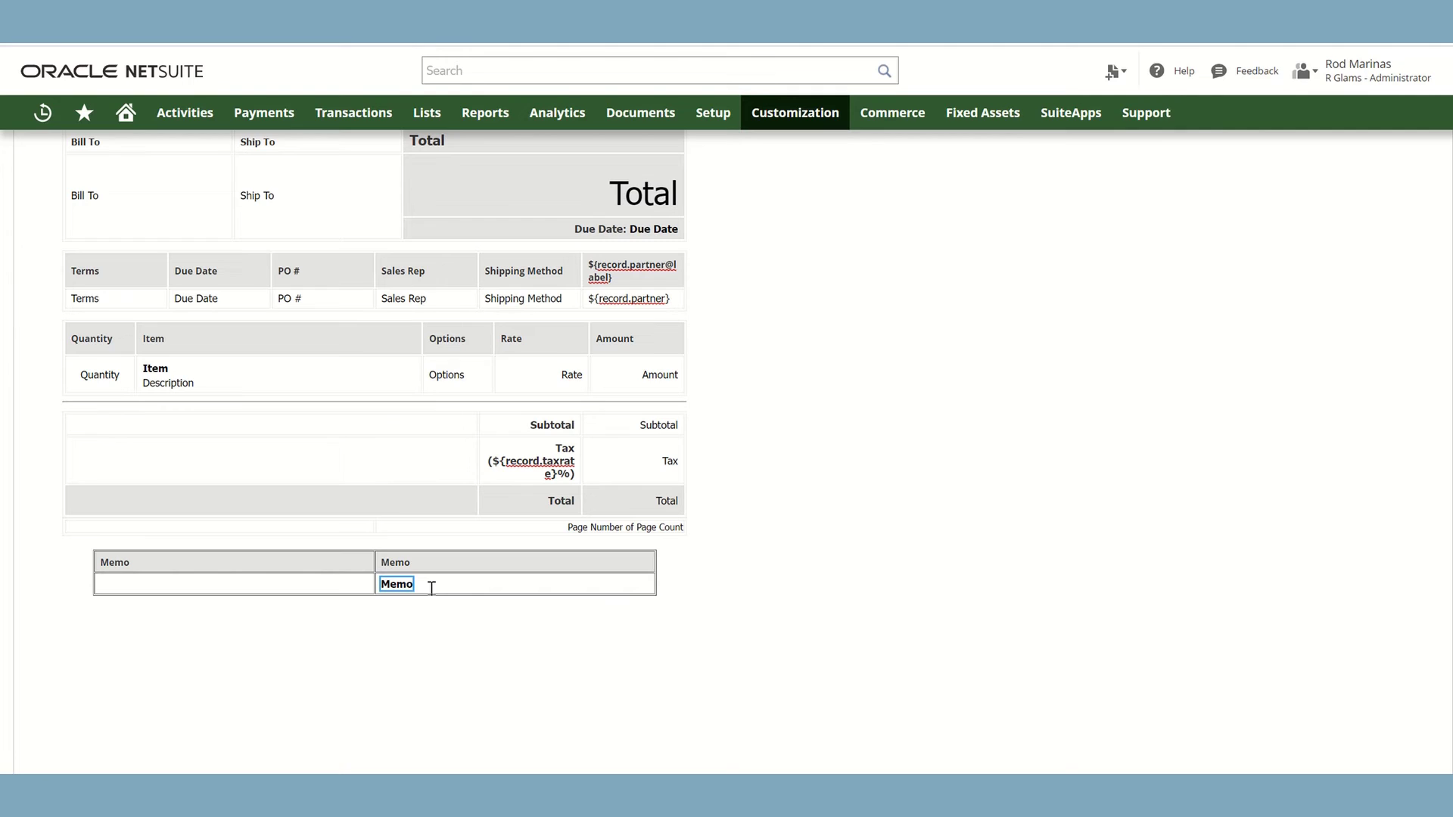
{"action": "key", "text": "ctrl+i"}
{"action": "left_click", "coordinate": [431, 589]}
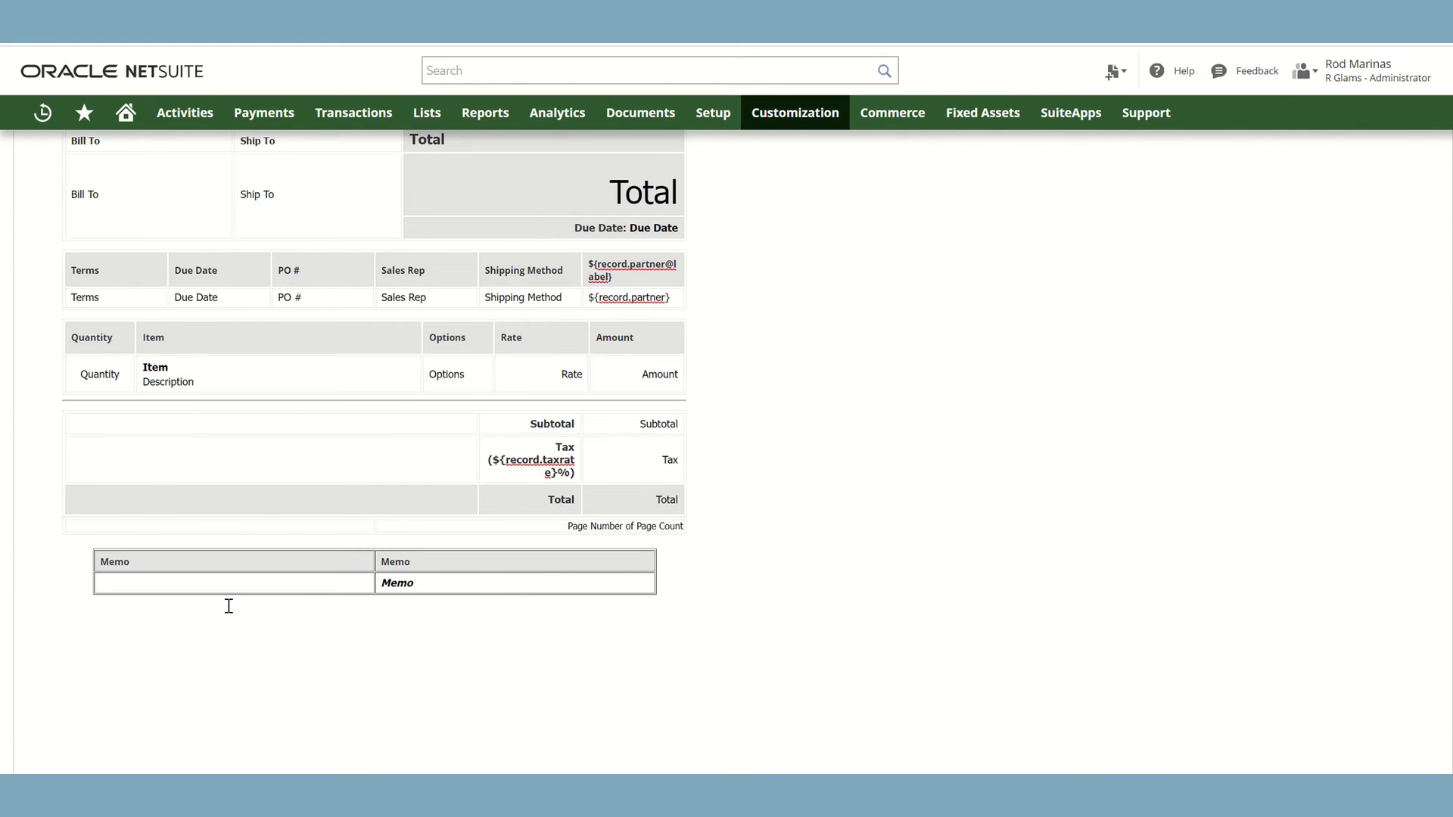
Delete the table's left column using the cell's right-click table options.
{"action": "left_click", "coordinate": [215, 584]}
{"action": "right_click", "coordinate": [215, 583]}
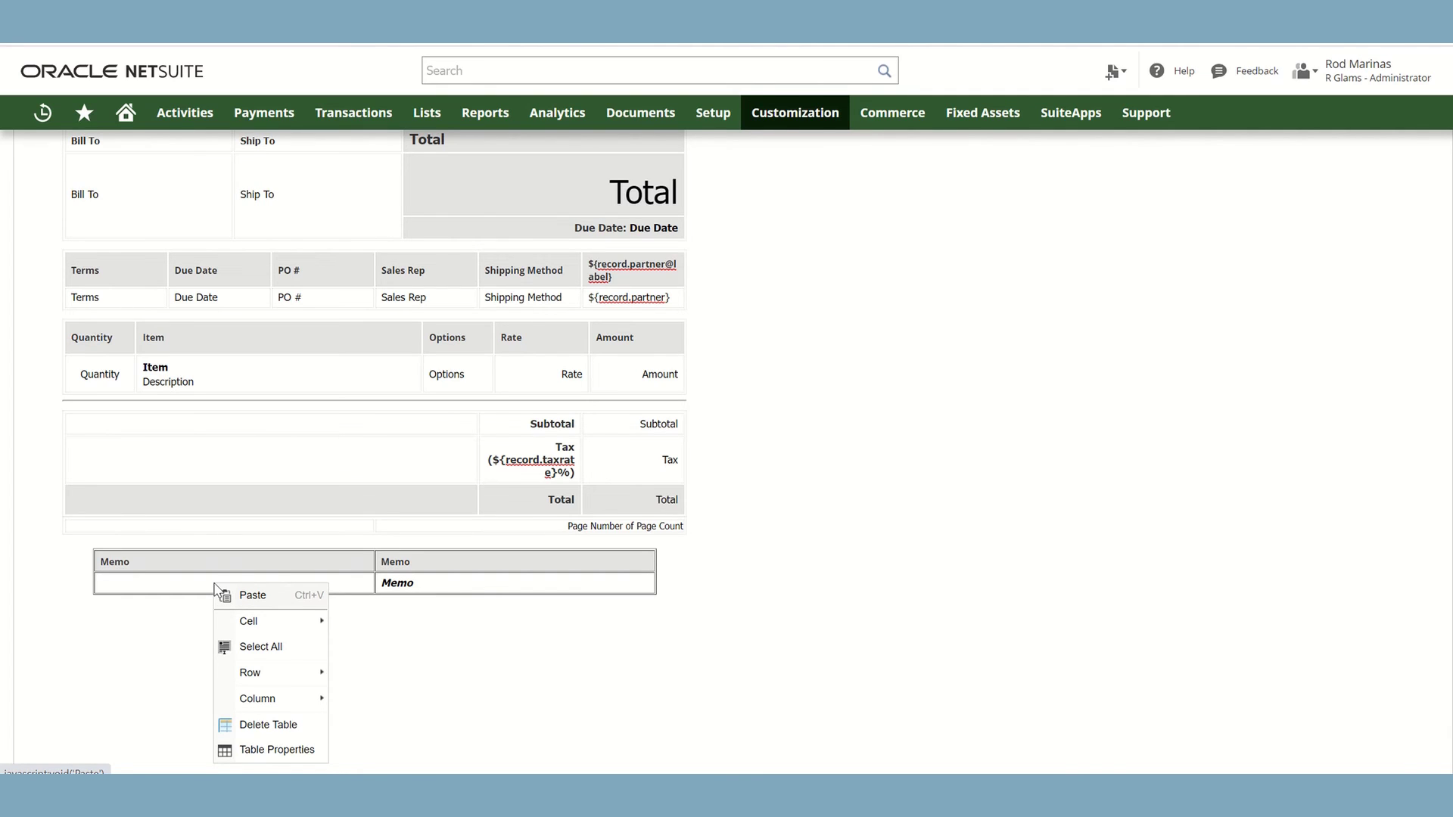
{"action": "mouse_move", "coordinate": [235, 620]}
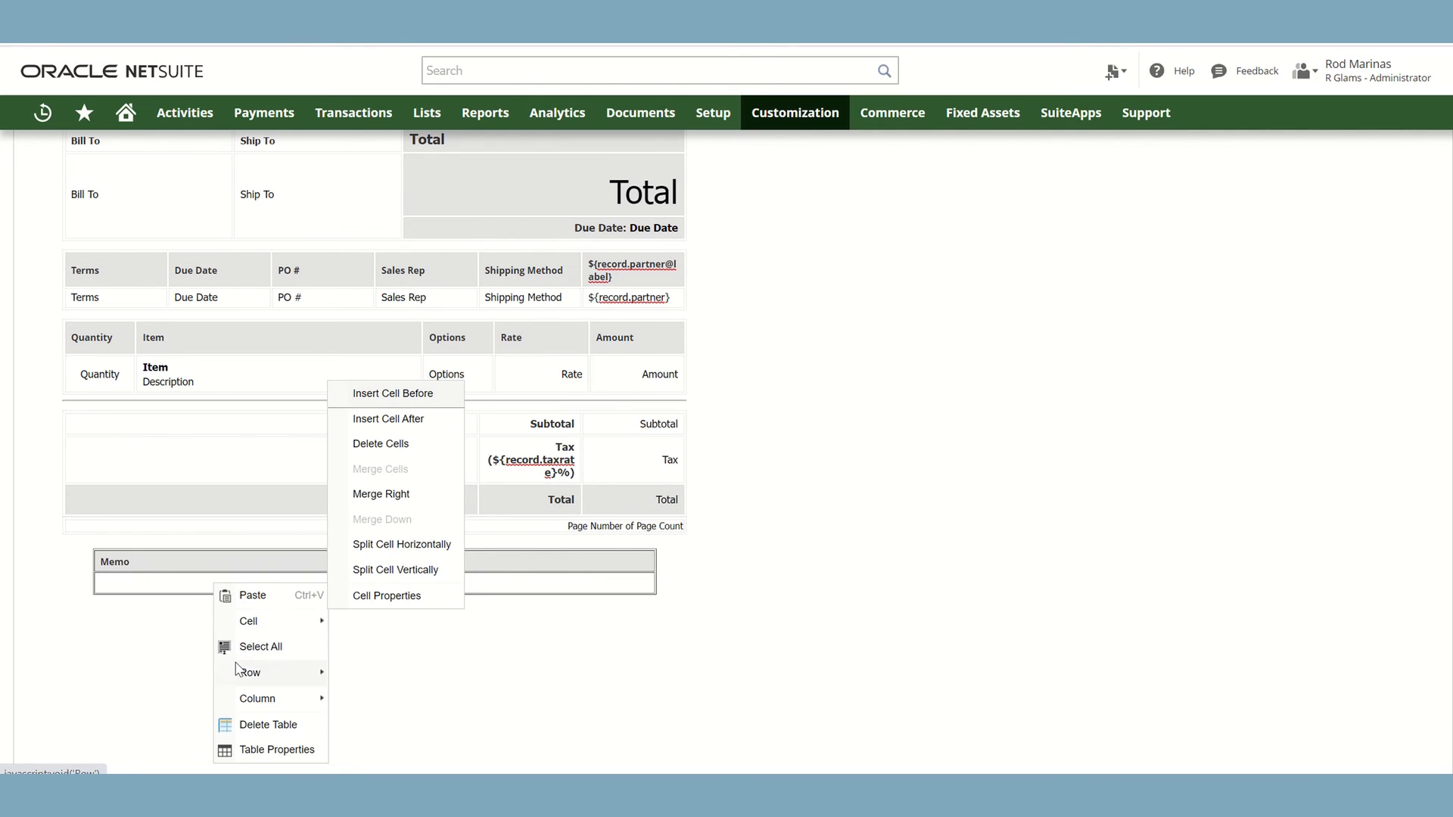
{"action": "mouse_move", "coordinate": [236, 664]}
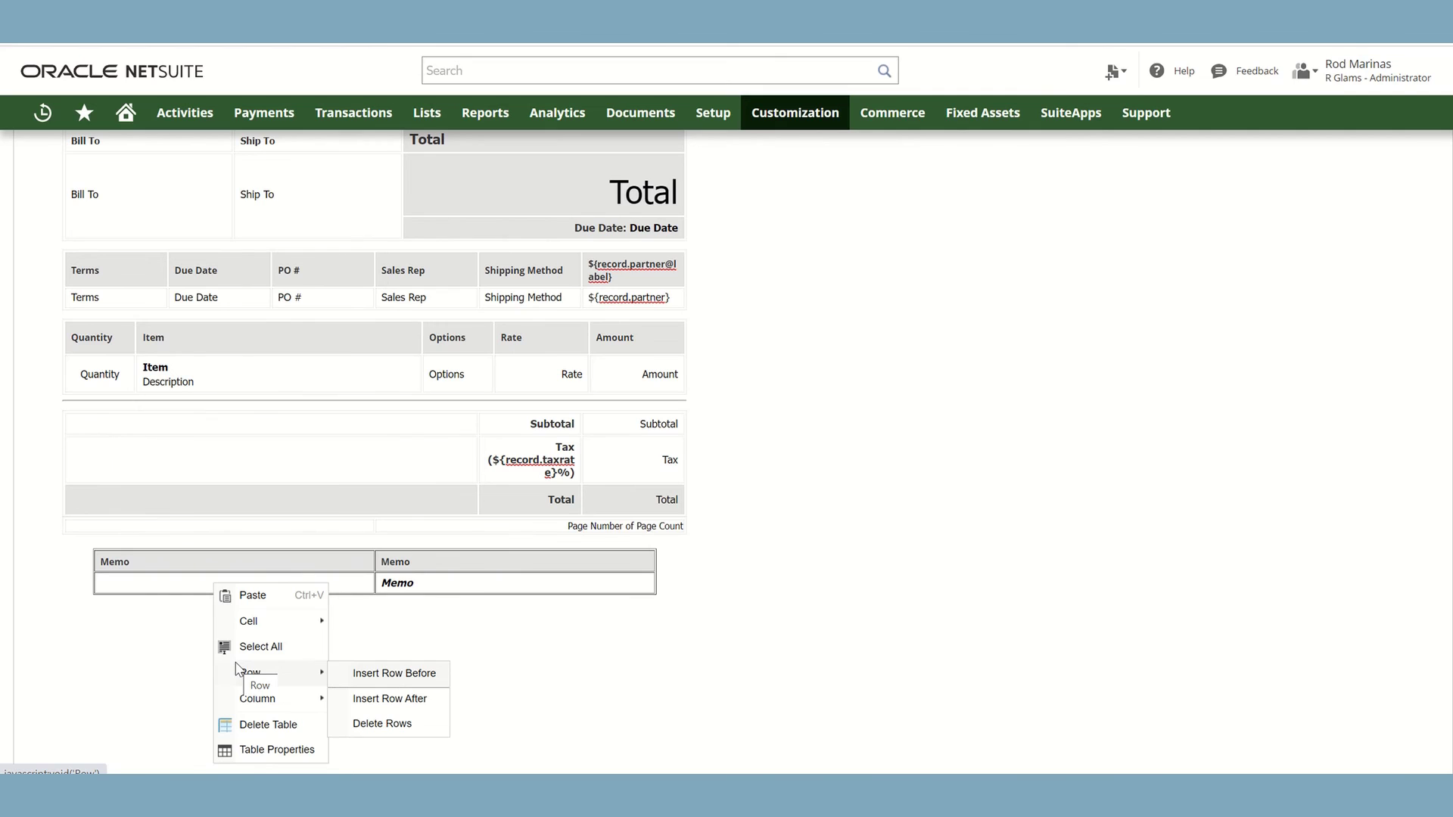
{"action": "mouse_move", "coordinate": [237, 705]}
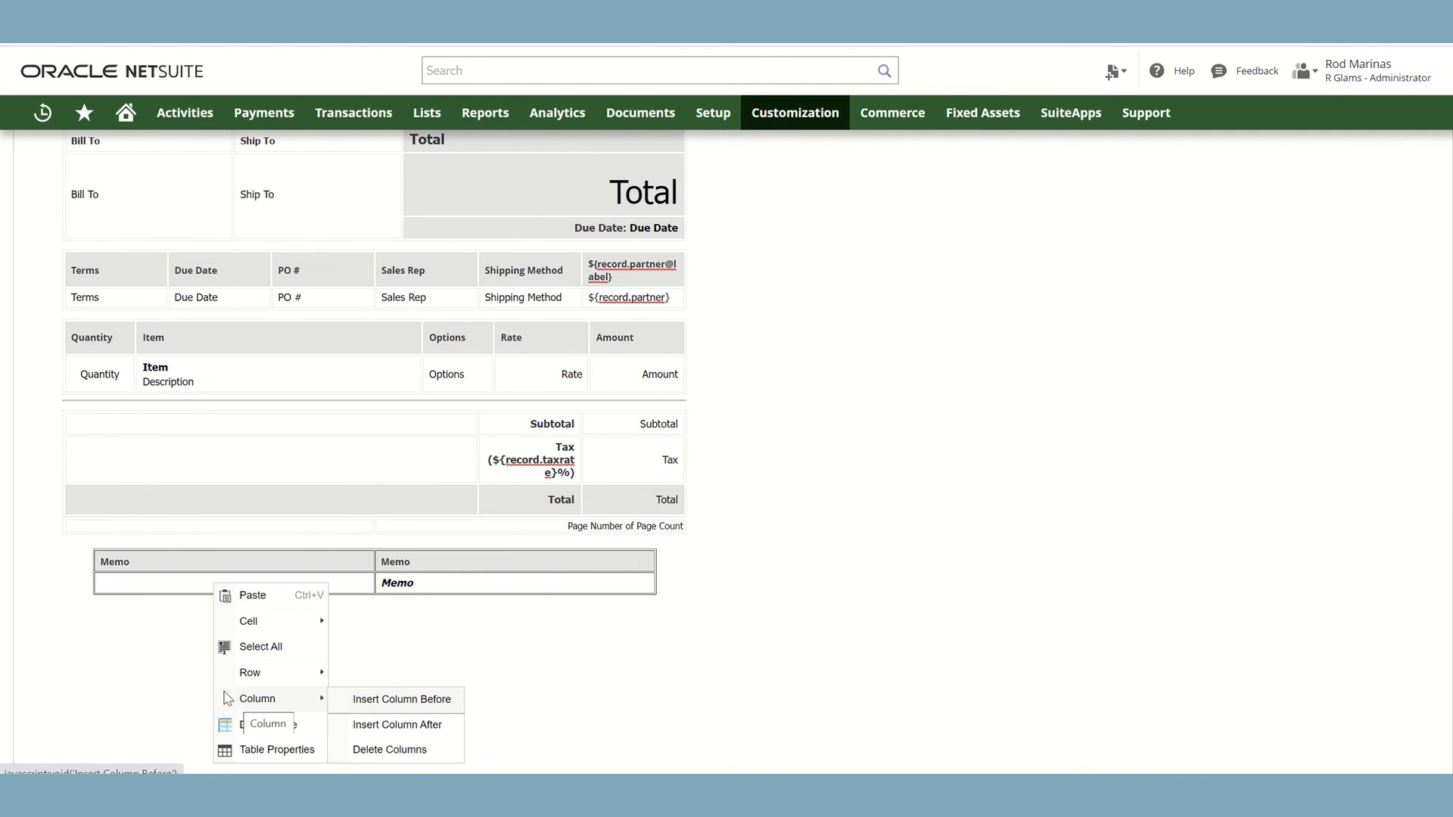
{"action": "left_click", "coordinate": [169, 651]}
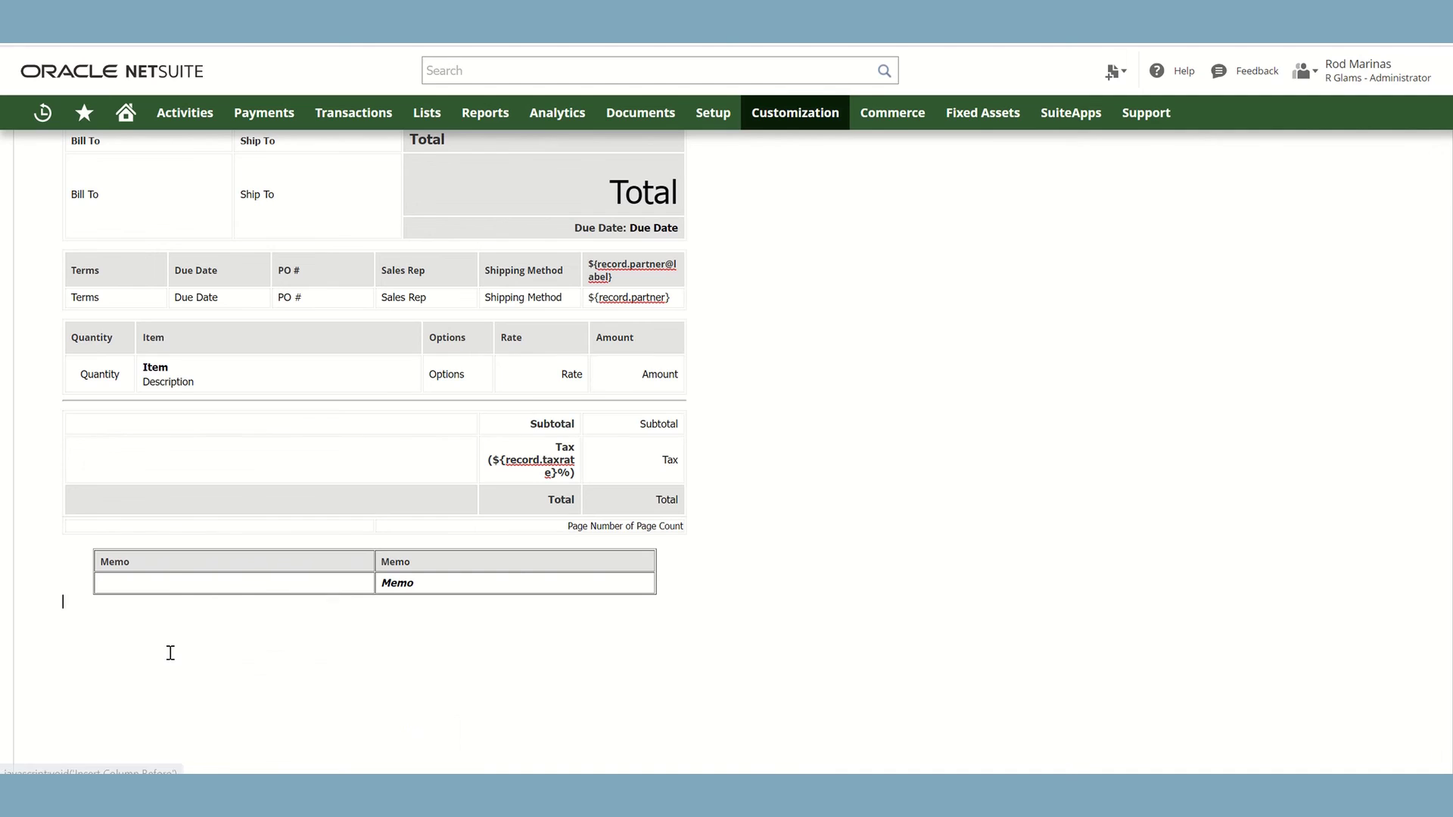
{"action": "left_click", "coordinate": [168, 568]}
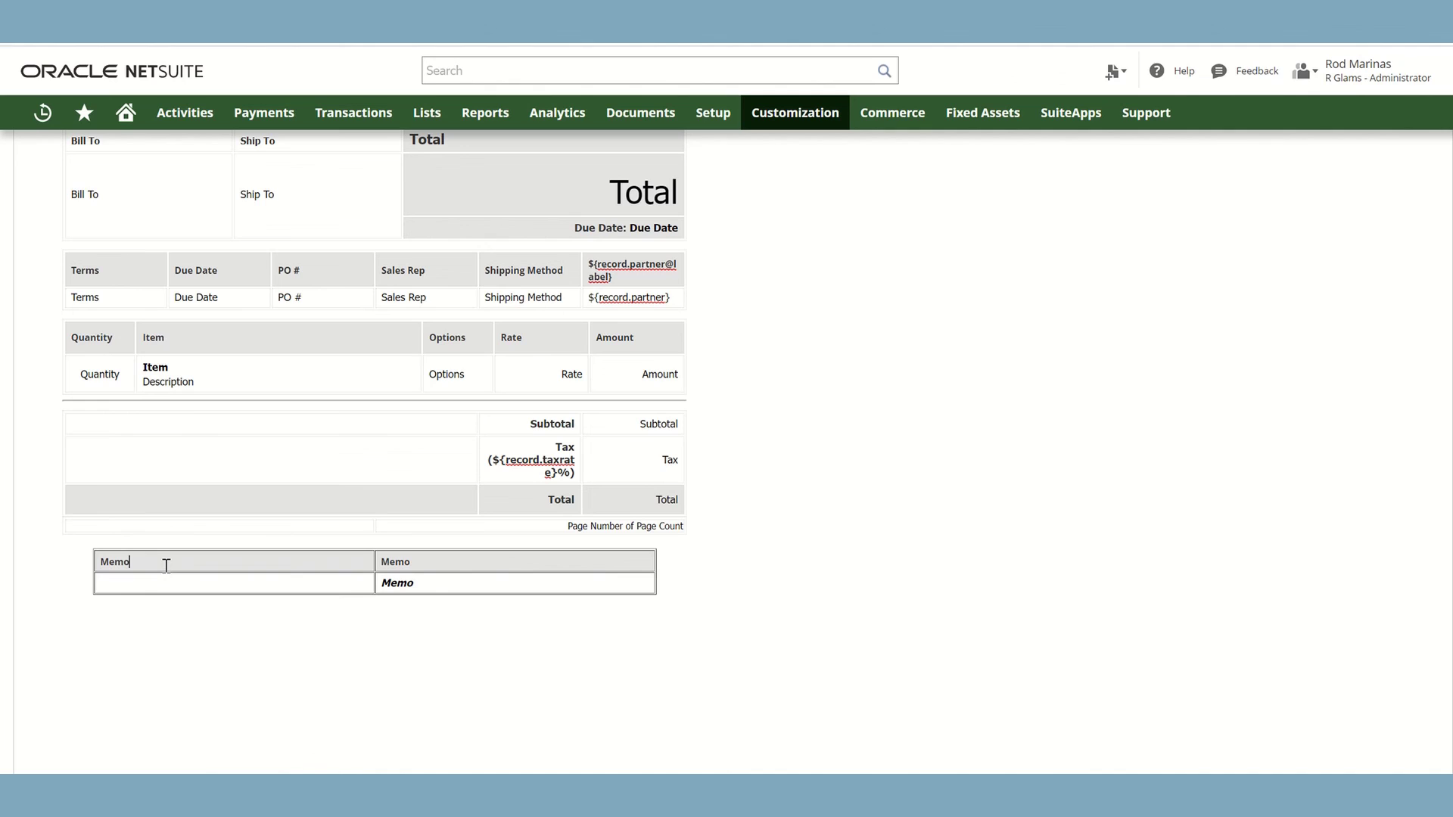
{"action": "right_click", "coordinate": [166, 569]}
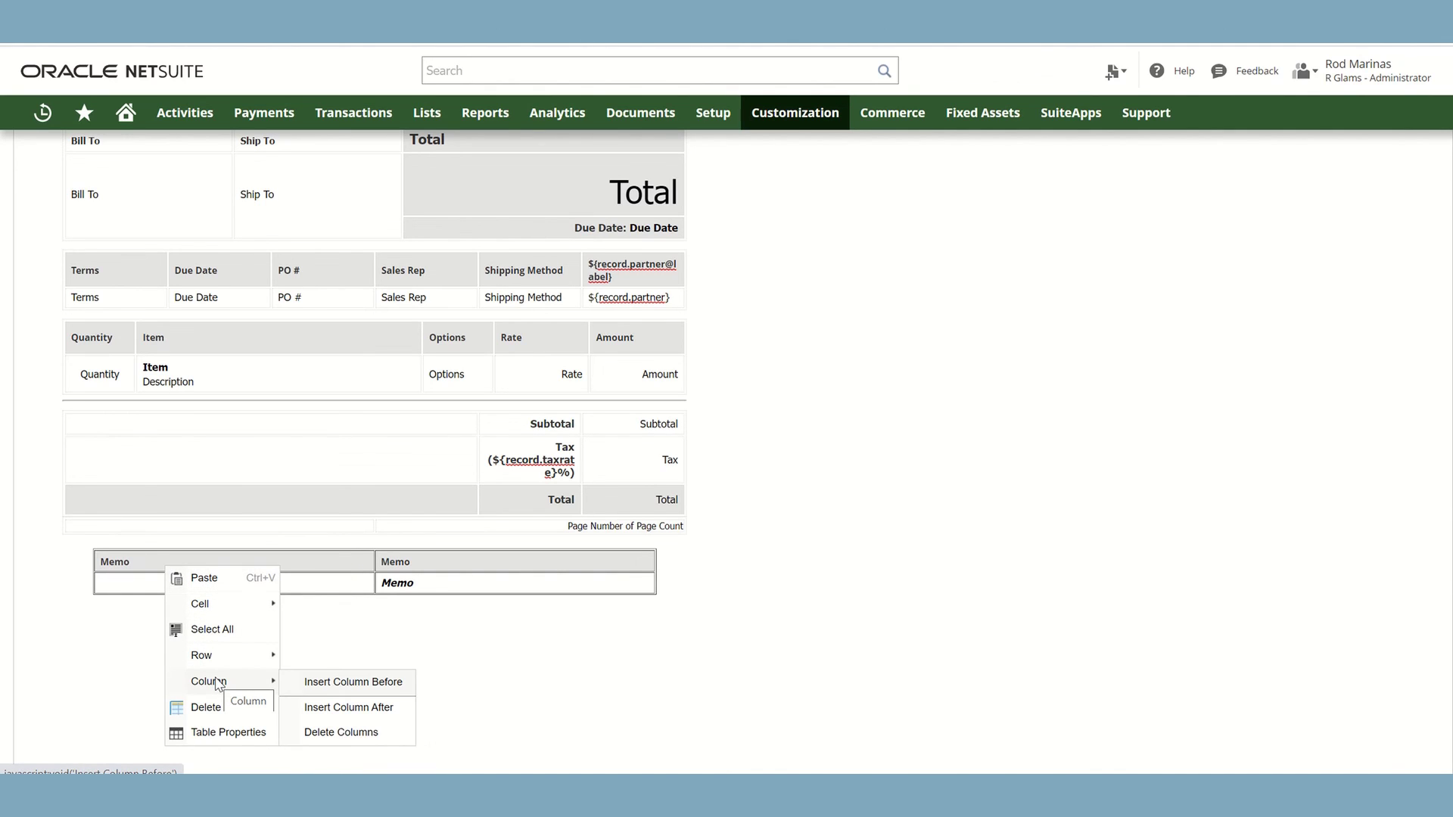
{"action": "left_click", "coordinate": [333, 731]}
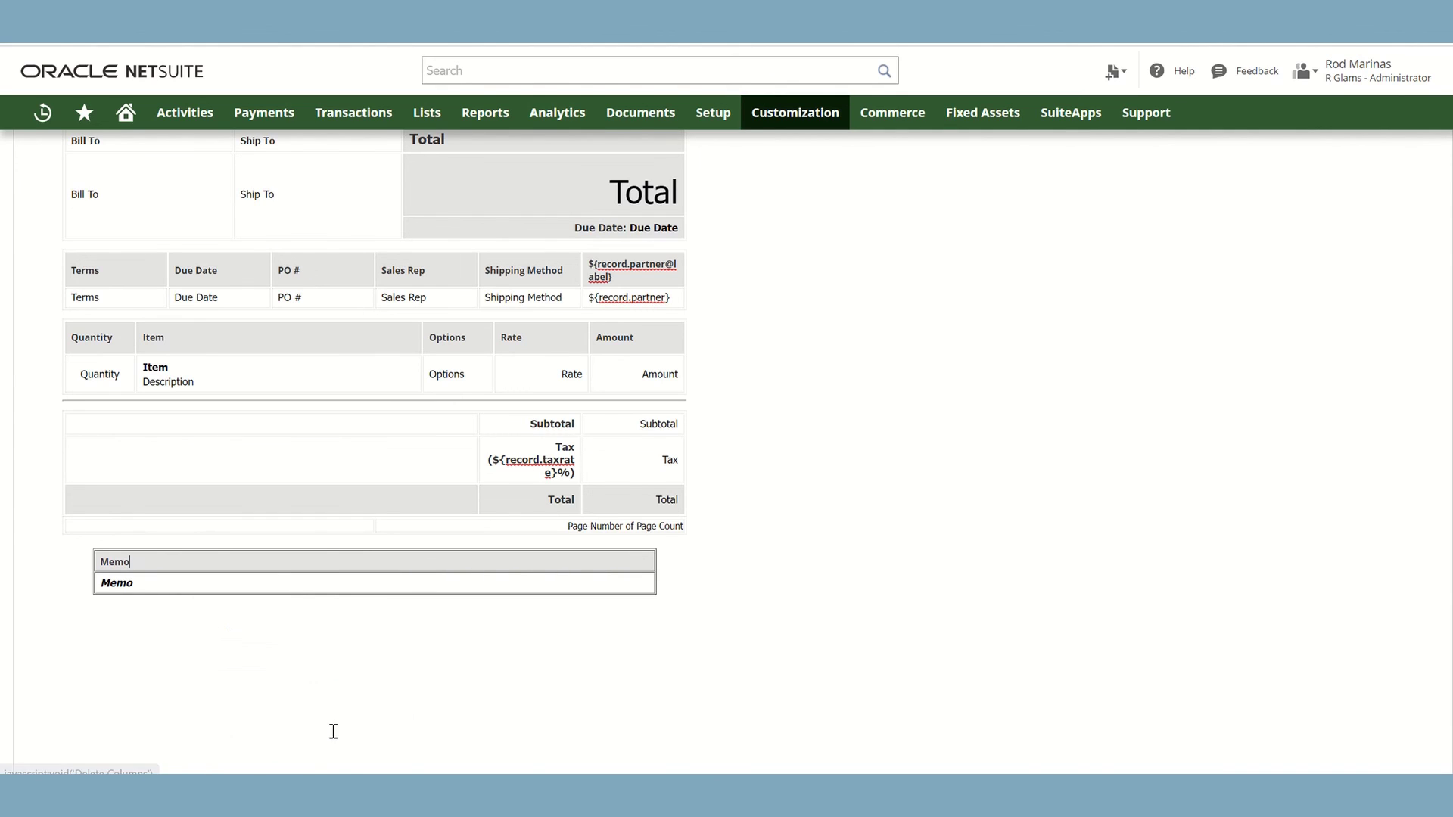
{"action": "left_click", "coordinate": [281, 664]}
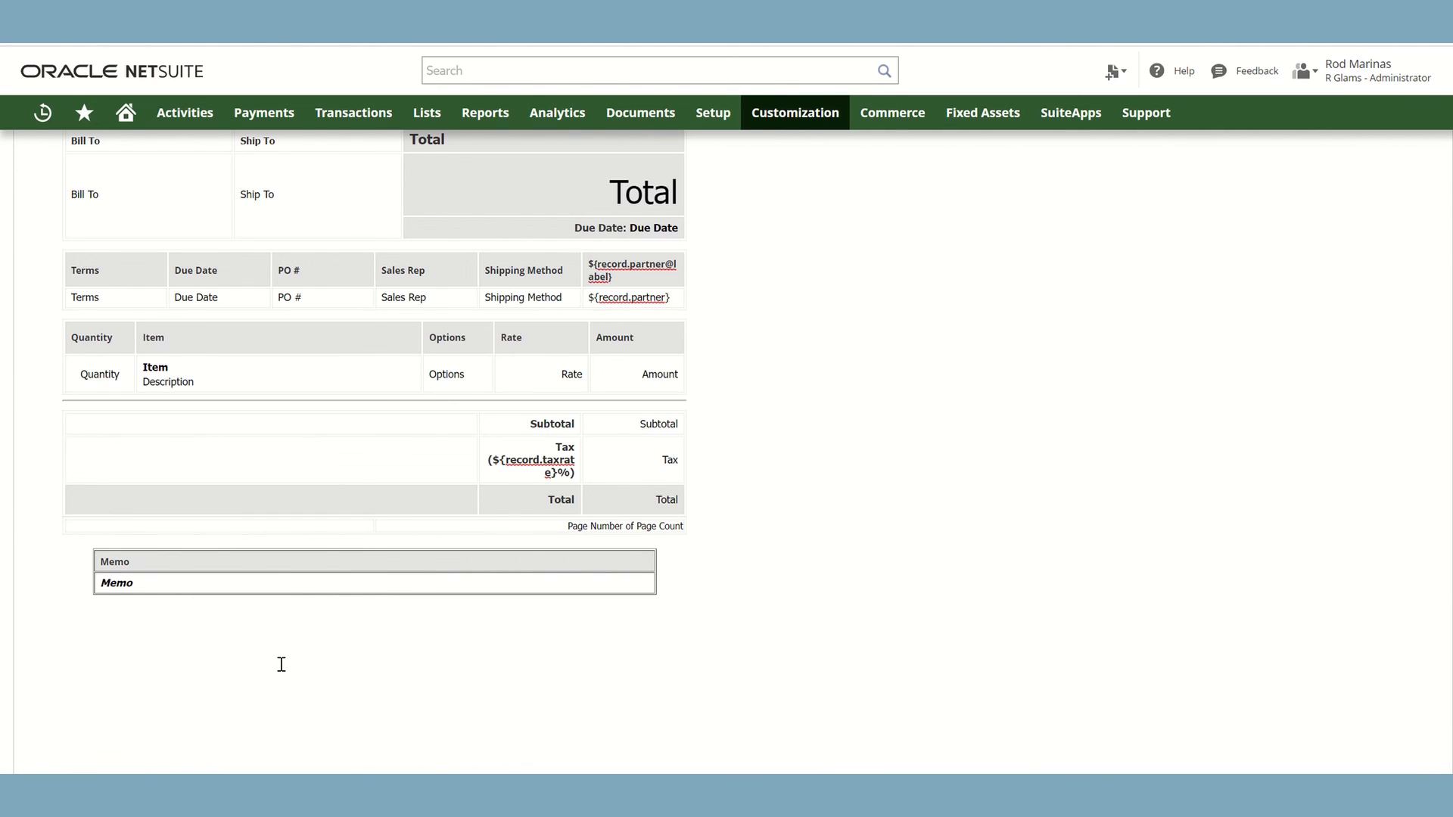